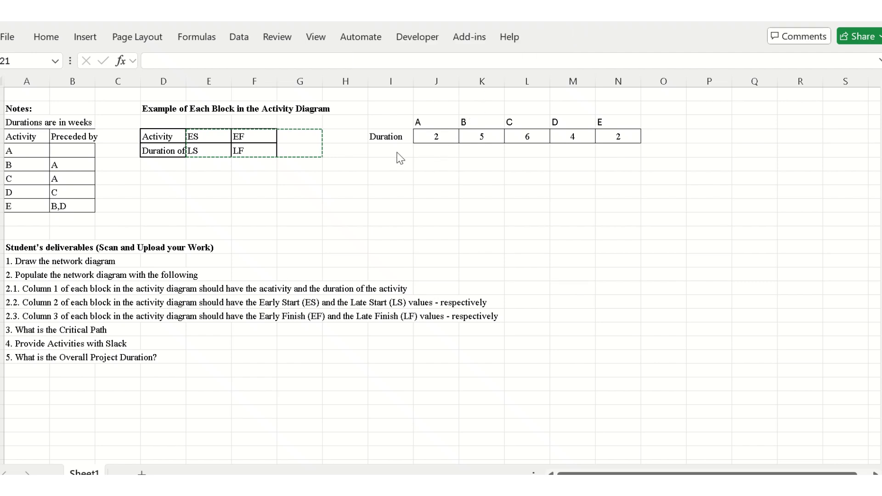
# Copy the example activity block D4:F5 and paste it at C30 below the deliverables list
pyautogui.click(328, 168)
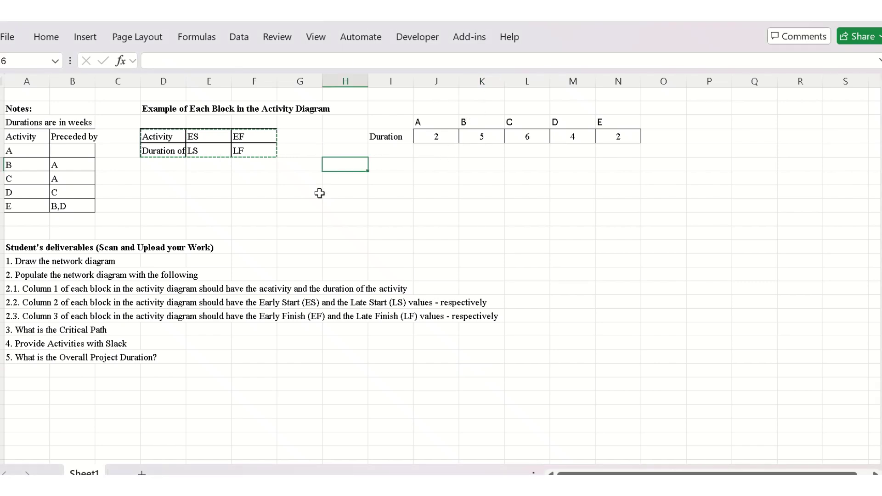
pyautogui.click(275, 207)
pyautogui.moveTo(154, 135); pyautogui.dragTo(257, 157)
pyautogui.hotkey('ctrl', 'v')
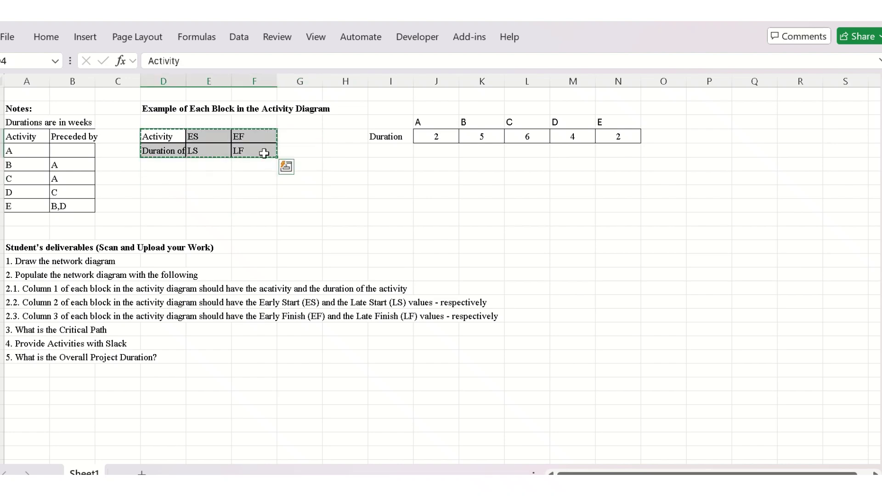
pyautogui.scroll(-4, 250, 205)
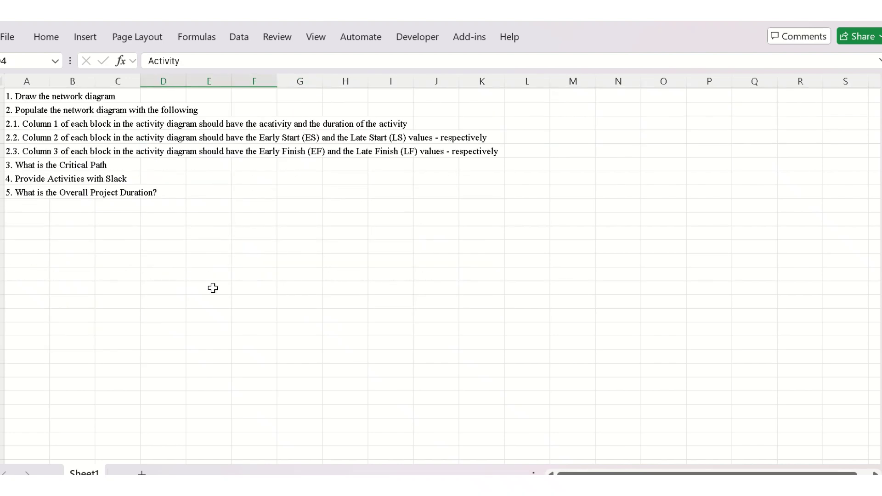
pyautogui.scroll(2, 212, 288)
pyautogui.scroll(2, 216, 258)
pyautogui.click(258, 211)
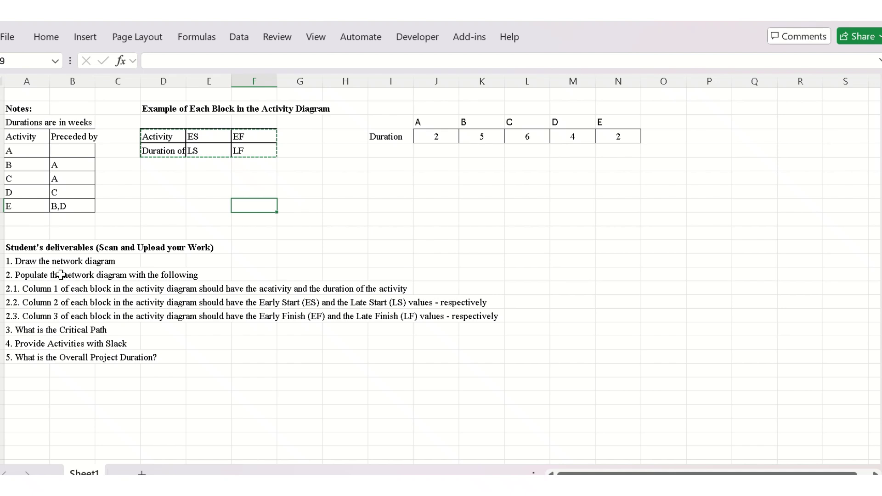
pyautogui.scroll(-3, 24, 420)
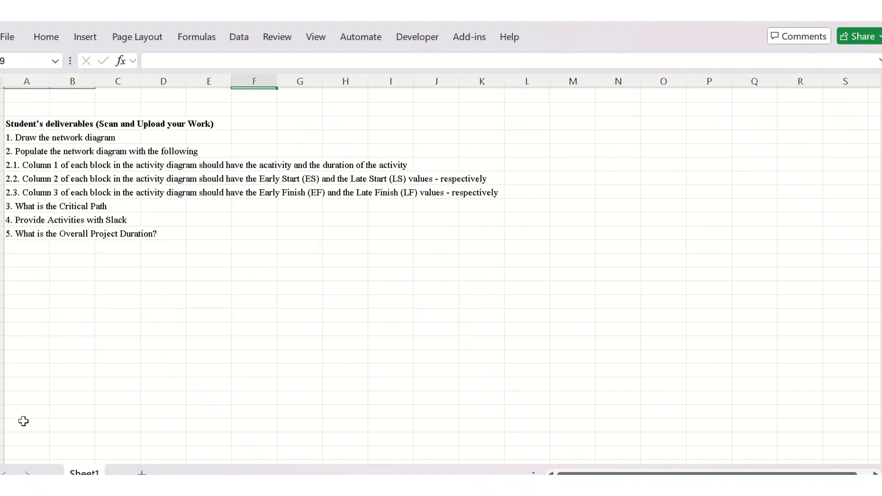
pyautogui.scroll(3, 293, 238)
pyautogui.scroll(-6, 214, 328)
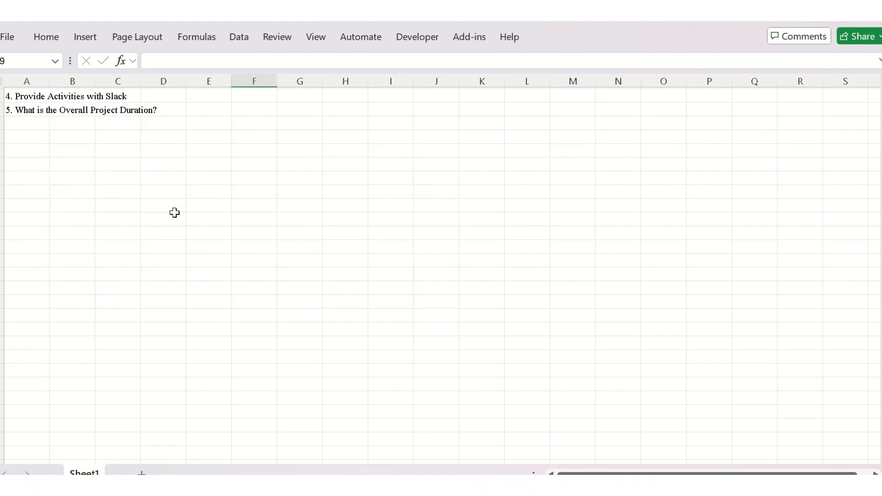
pyautogui.click(103, 248)
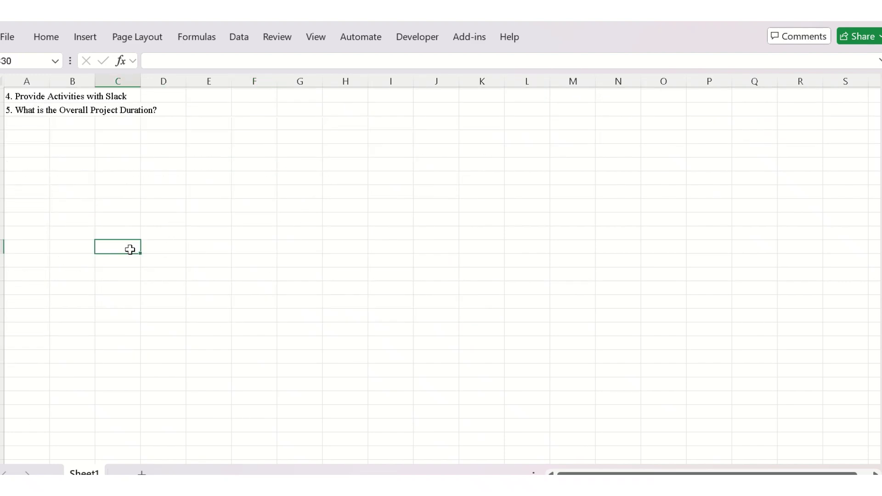
pyautogui.write('Activity\tES\tEF Duration of\tLS\tLF')
pyautogui.click(163, 289)
# Replace the Activity label in C30 with a formula linking to activity A in the precedence table, =A5
pyautogui.doubleClick(131, 248)
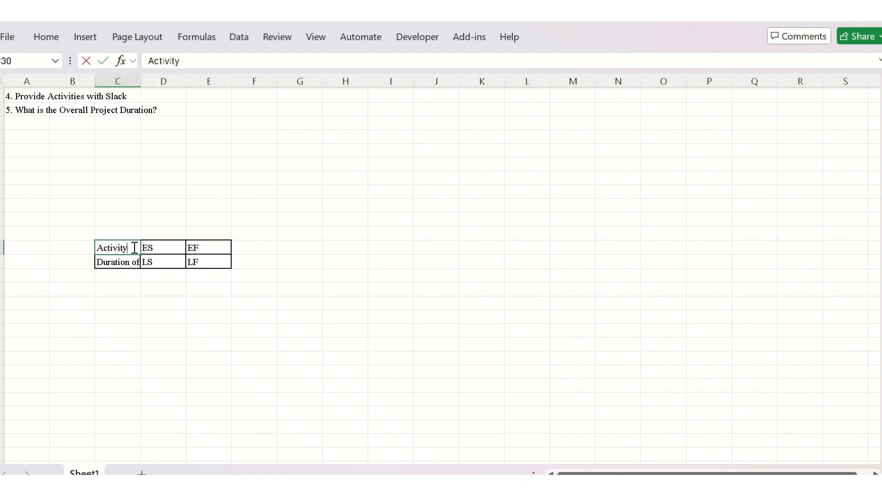
pyautogui.press('BackSpace')
pyautogui.press('BackSpace')
pyautogui.press('BackSpace')
pyautogui.press('BackSpace')
pyautogui.press('BackSpace')
pyautogui.press('BackSpace')
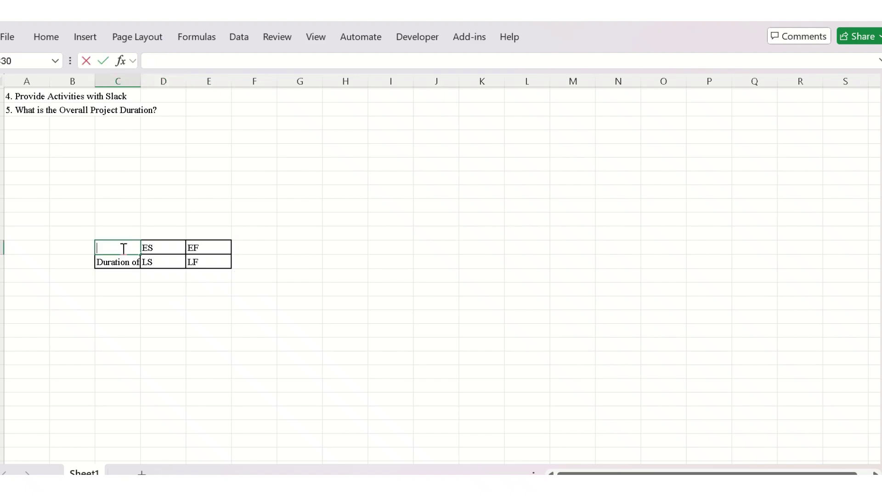
pyautogui.write('=')
pyautogui.scroll(6, 124, 249)
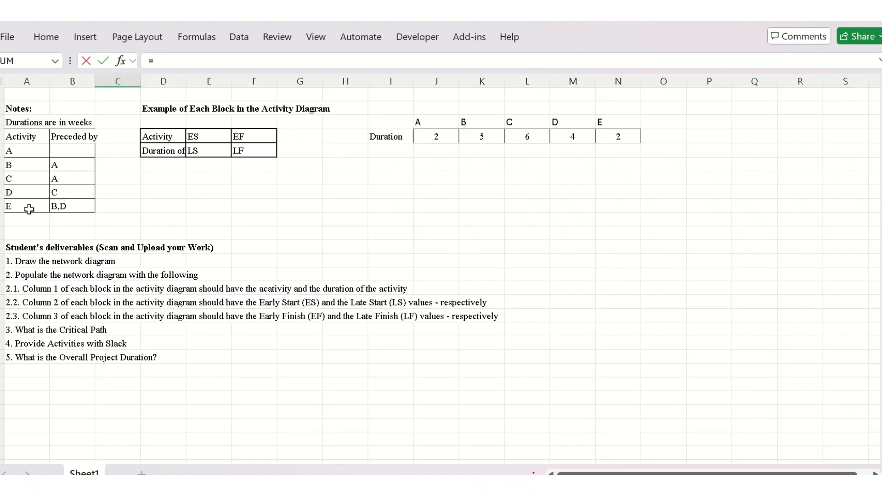
pyautogui.click(19, 151)
pyautogui.press('Return')
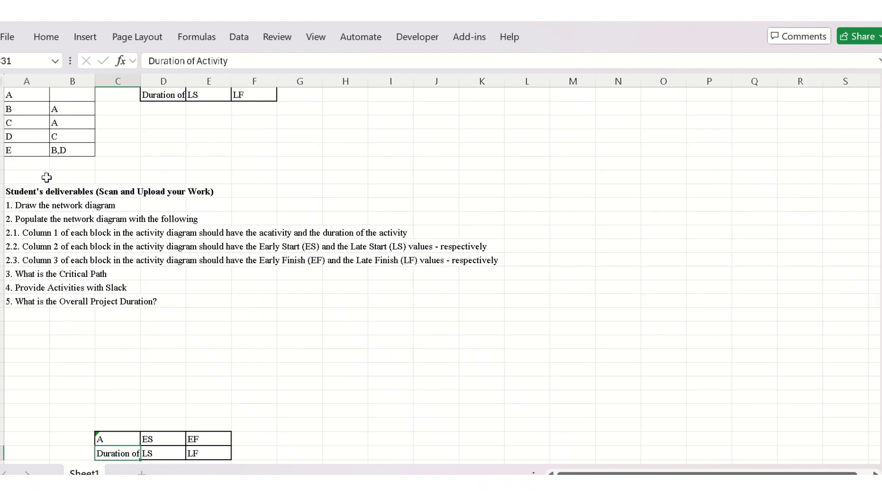
# Format the activity name in C30 as bold, font size 16, with a light green fill
pyautogui.scroll(-3, 90, 318)
pyautogui.click(111, 356)
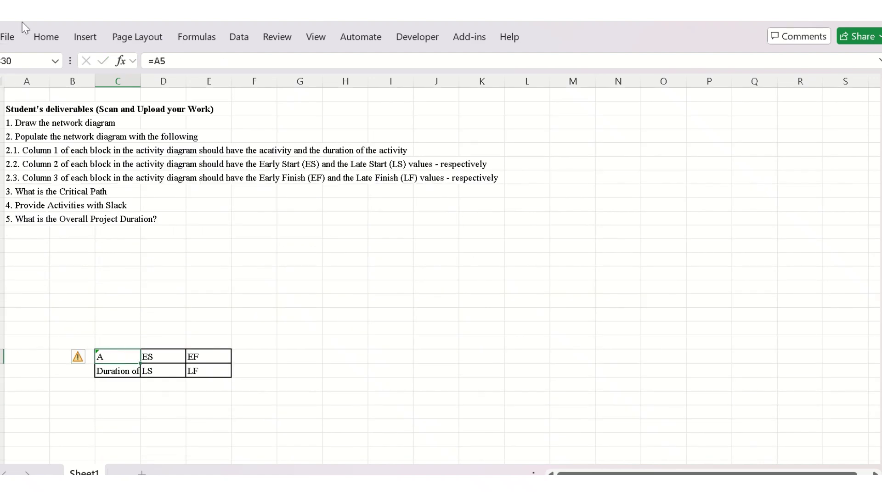
pyautogui.click(44, 45)
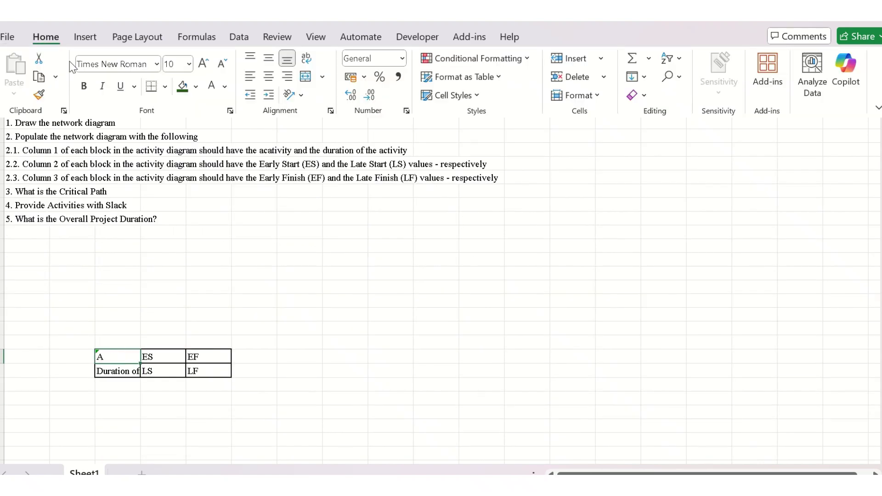
pyautogui.click(199, 67)
pyautogui.click(199, 67)
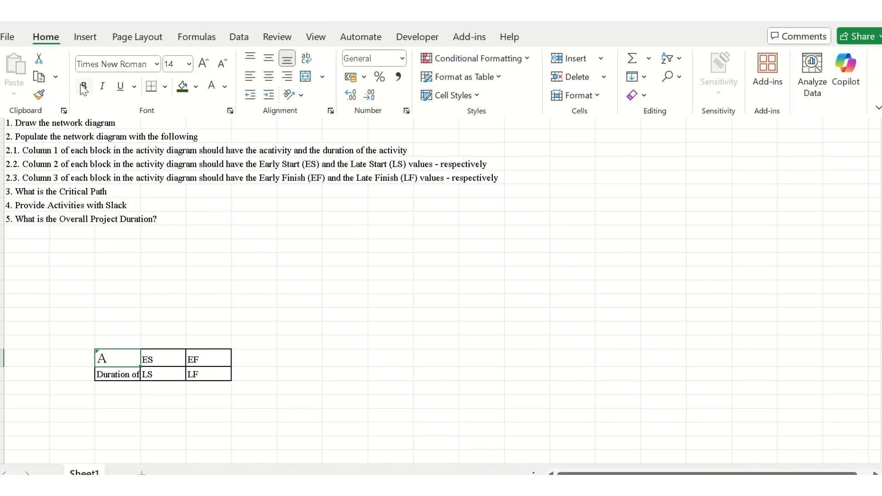
pyautogui.click(83, 86)
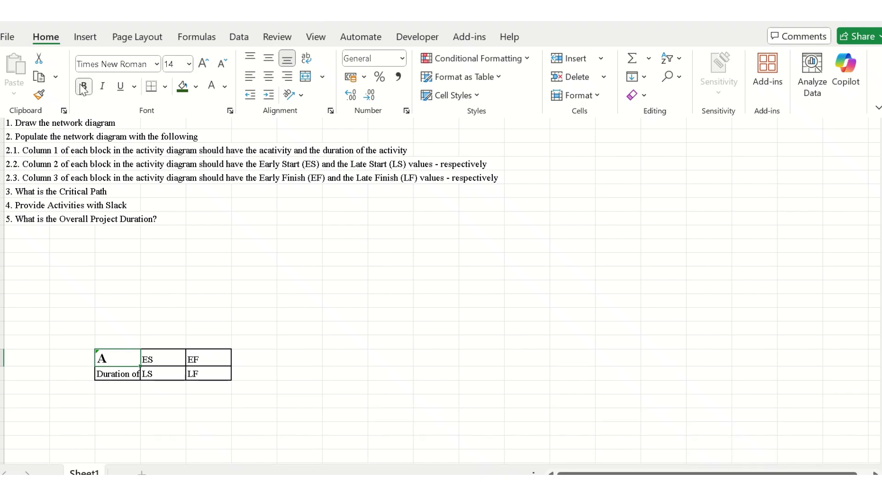
pyautogui.click(204, 63)
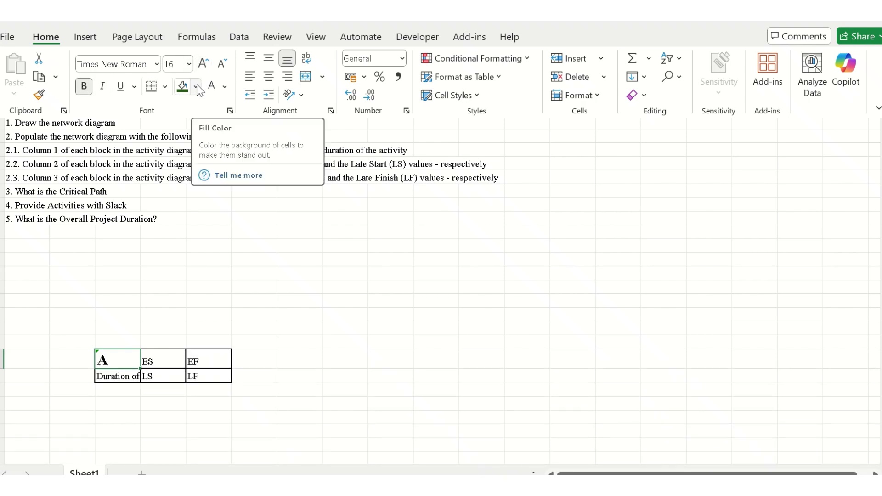
pyautogui.click(197, 87)
pyautogui.click(364, 171)
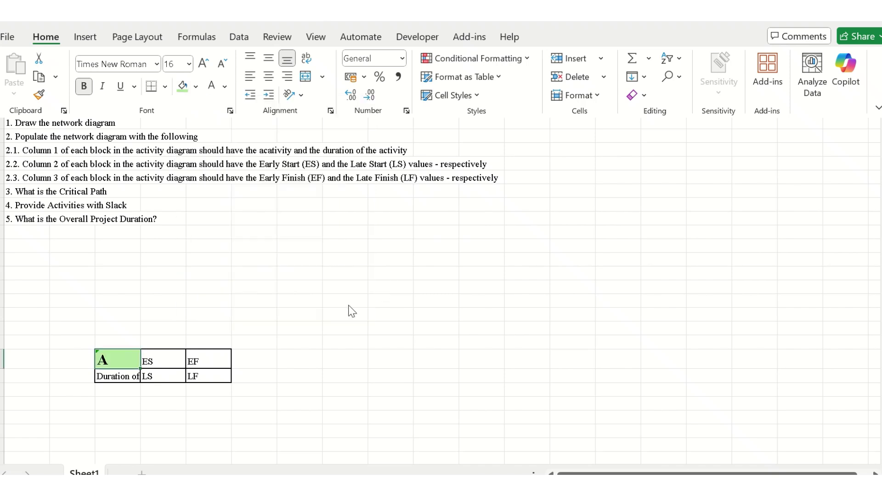
pyautogui.hotkey('ctrl', 'F1')
pyautogui.click(272, 343)
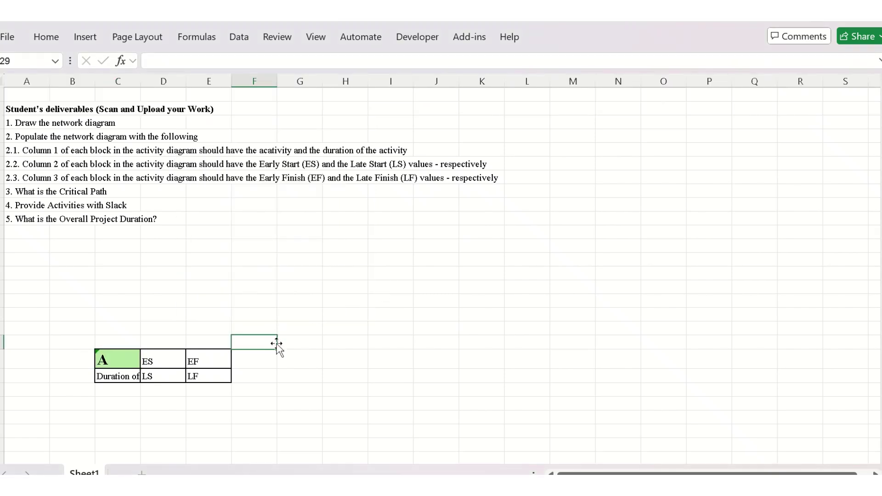
# Replace the ES placeholder in activity A's block with an early start of 0
pyautogui.click(176, 365)
pyautogui.doubleClick(170, 358)
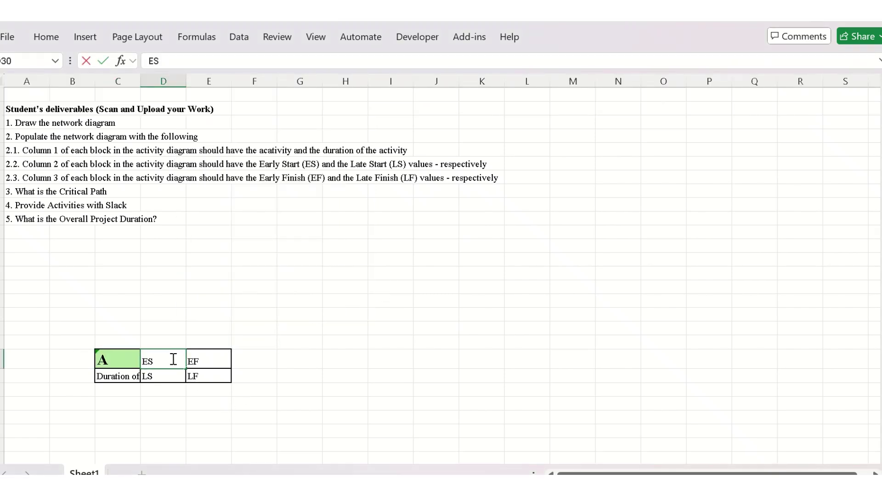
pyautogui.press('BackSpace')
pyautogui.press('BackSpace')
pyautogui.press('Return')
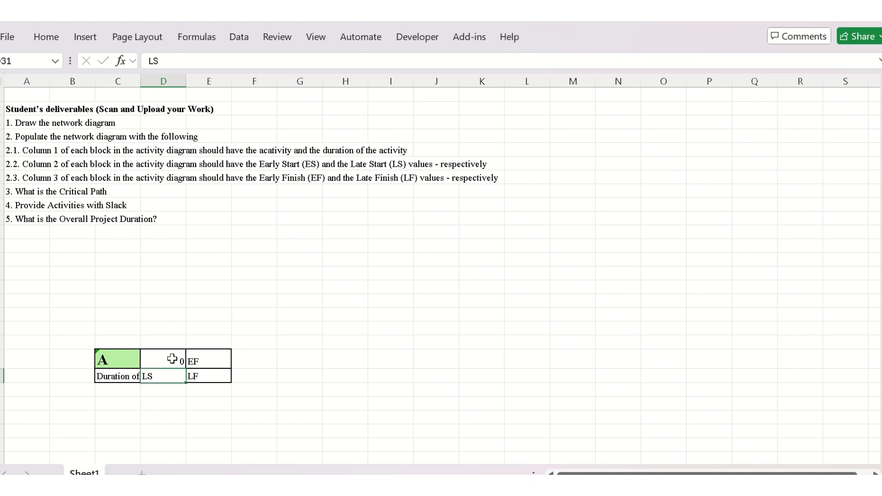
# Replace the duration placeholder in C31 with a formula linking to activity A's duration, =J4
pyautogui.doubleClick(127, 381)
pyautogui.press('BackSpace')
pyautogui.press('BackSpace')
pyautogui.press('BackSpace')
pyautogui.press('BackSpace')
pyautogui.press('BackSpace')
pyautogui.press('BackSpace')
pyautogui.press('BackSpace')
pyautogui.press('BackSpace')
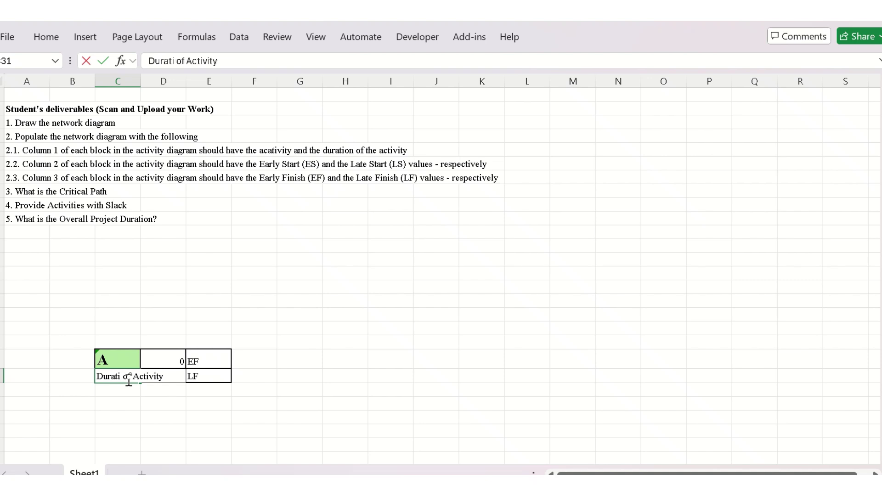
pyautogui.press('Delete')
pyautogui.press('Delete')
pyautogui.press('Delete')
pyautogui.press('Delete')
pyautogui.press('Delete')
pyautogui.press('Delete')
pyautogui.press('Delete')
pyautogui.press('Delete')
pyautogui.press('Delete')
pyautogui.press('Delete')
pyautogui.press('Delete')
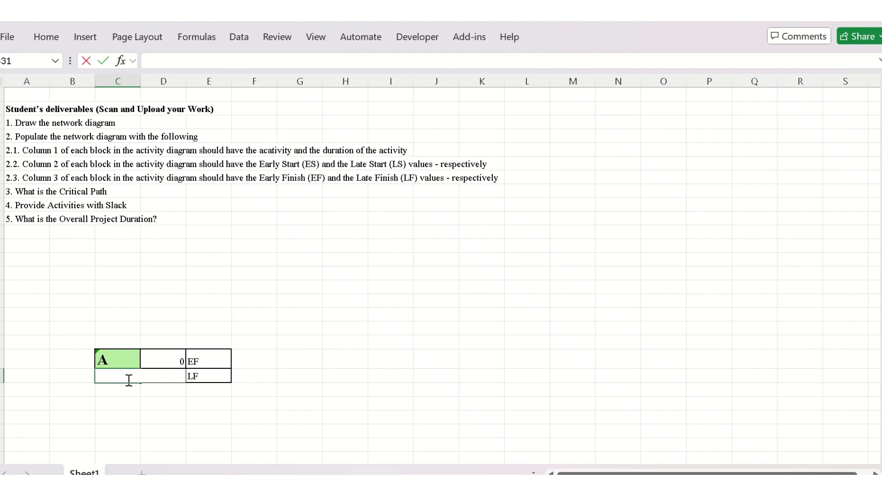
pyautogui.write('==')
pyautogui.scroll(3, 146, 218)
pyautogui.click(429, 140)
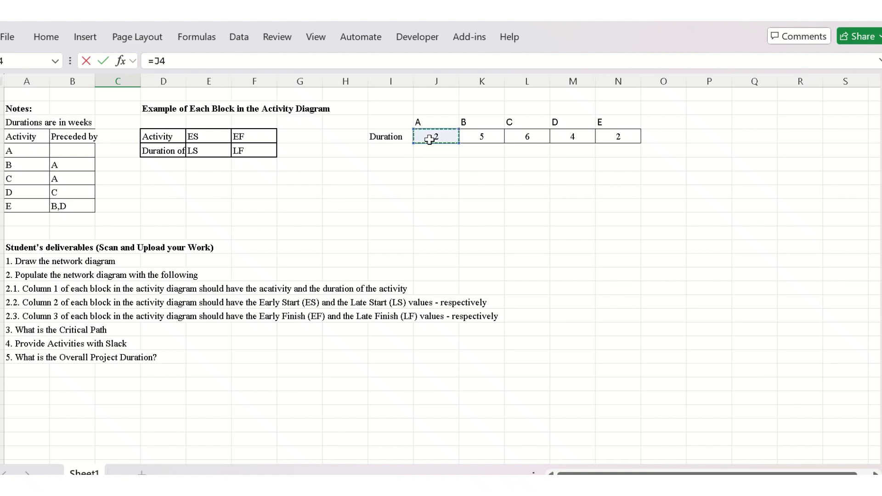
pyautogui.press('Return')
# Replace the EF placeholder in E30 with the early finish formula =D30+C31
pyautogui.scroll(-1, 289, 234)
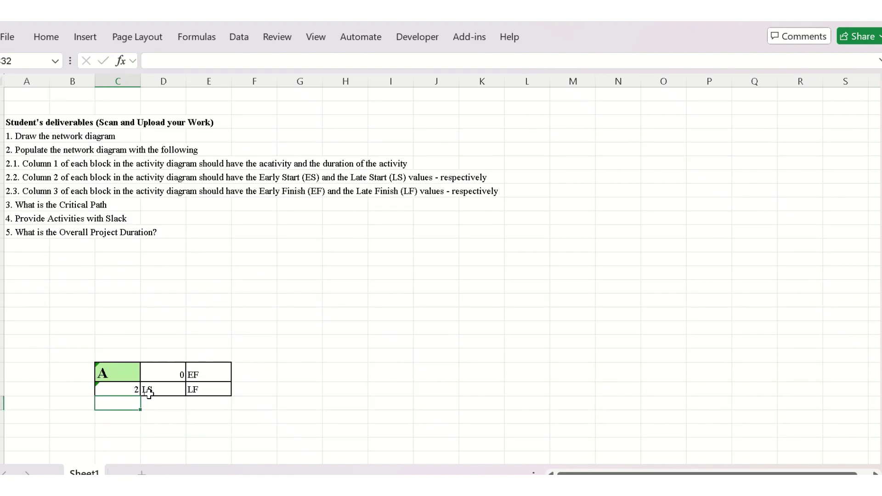
pyautogui.doubleClick(215, 374)
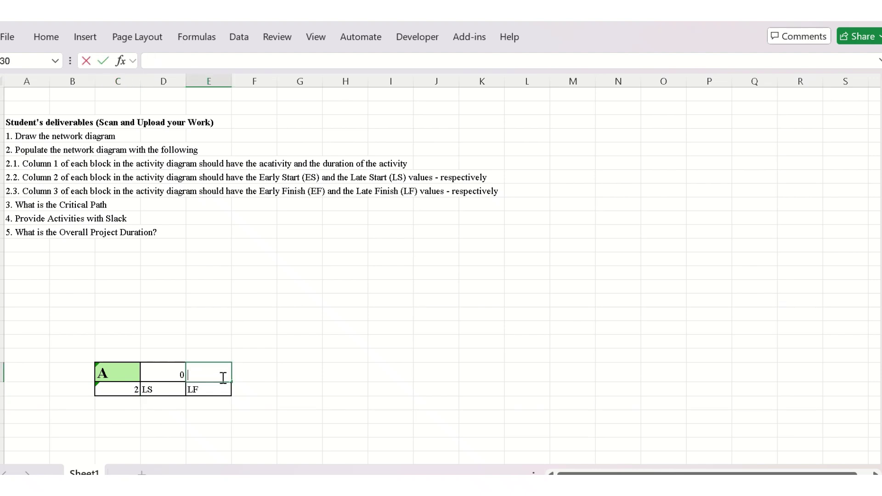
pyautogui.write('=')
pyautogui.click(172, 375)
pyautogui.write('+')
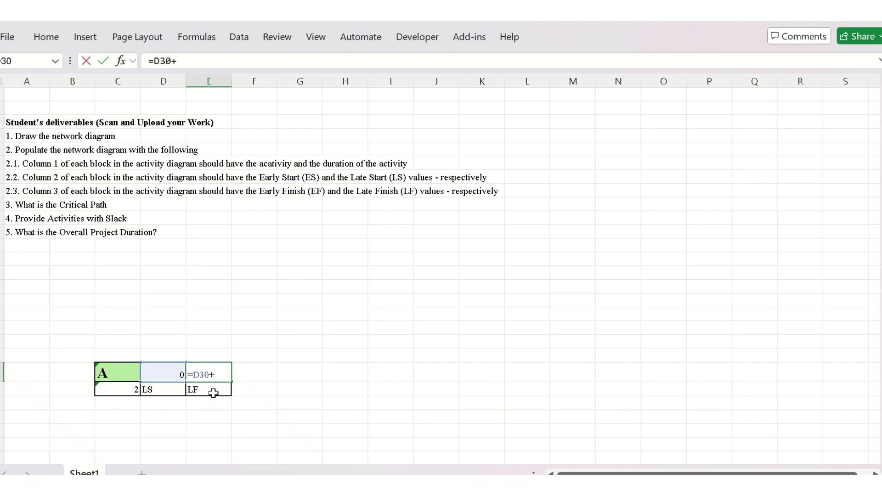
pyautogui.click(130, 393)
pyautogui.press('Return')
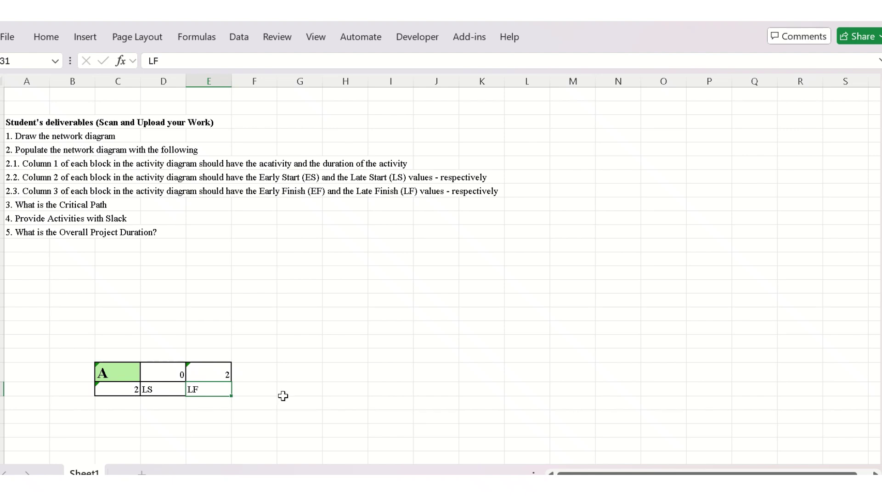
# Replace the LS placeholder in D31 with the late start formula =E31-C31
pyautogui.doubleClick(164, 391)
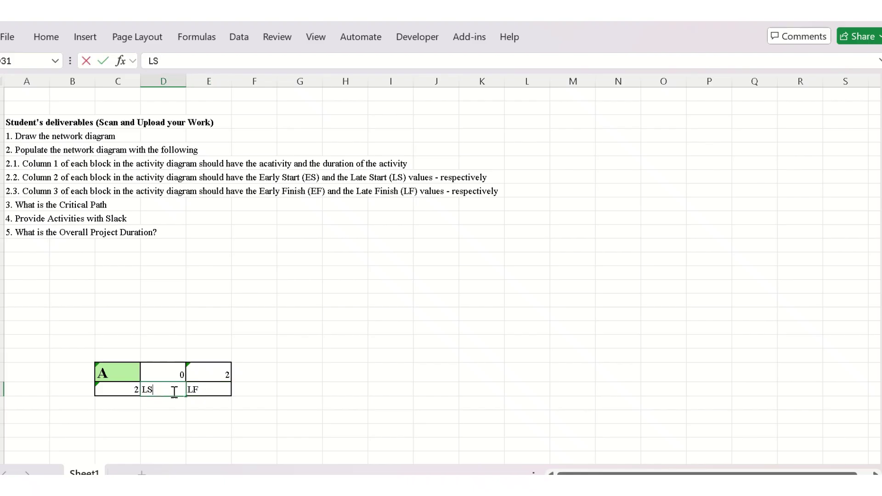
pyautogui.press('BackSpace')
pyautogui.click(197, 390)
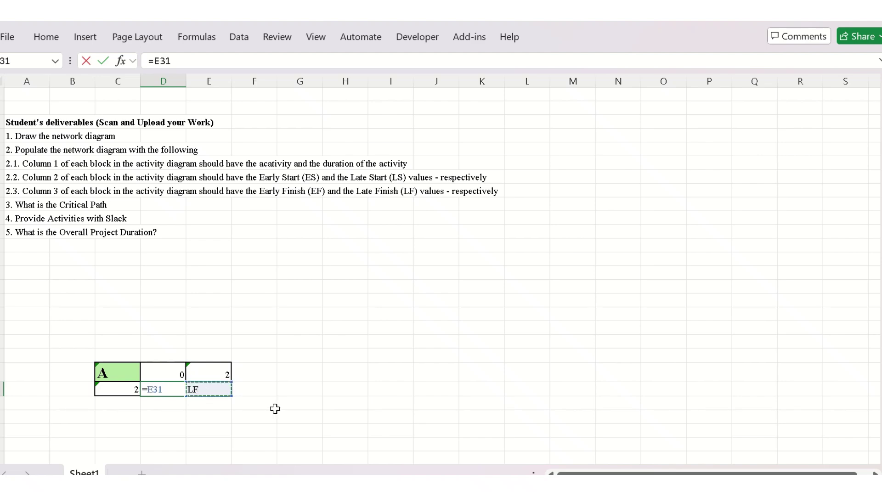
pyautogui.write('_')
pyautogui.press('BackSpace')
pyautogui.write('-')
pyautogui.click(128, 391)
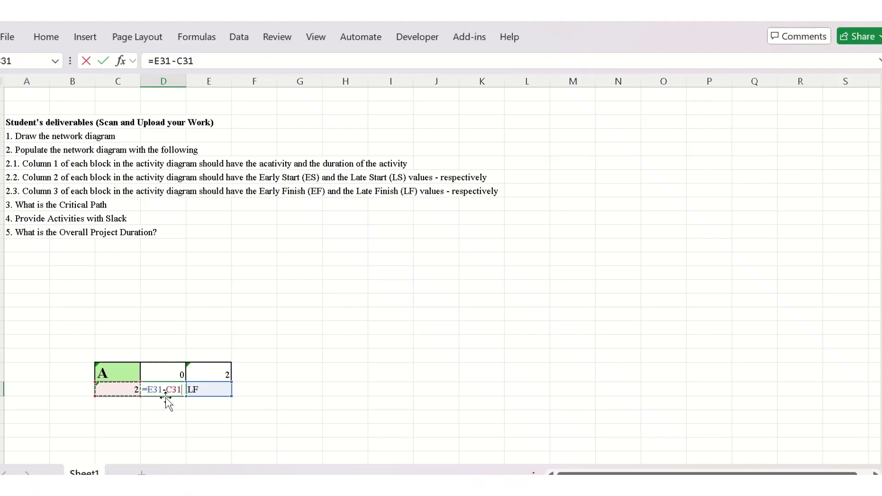
pyautogui.press('Return')
pyautogui.click(285, 403)
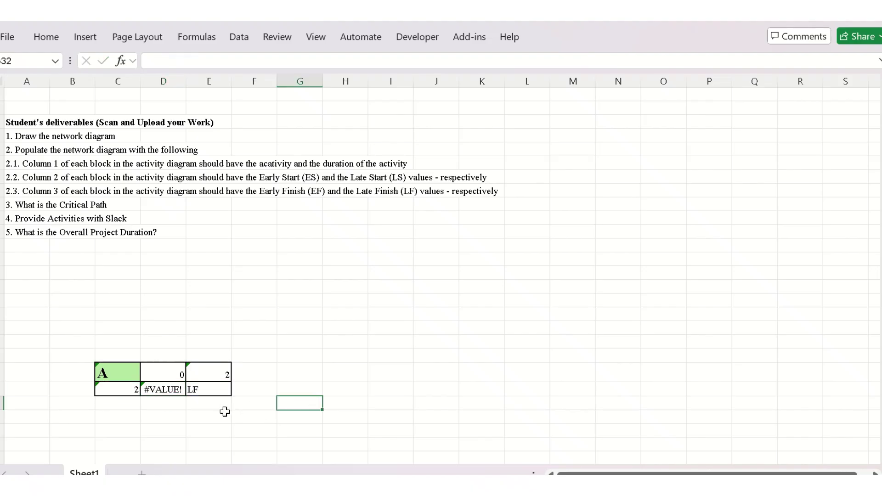
# Copy activity A's block C30:E31 and paste it at G27 for the next activity
pyautogui.moveTo(100, 372); pyautogui.dragTo(201, 389)
pyautogui.hotkey('ctrl', 'c')
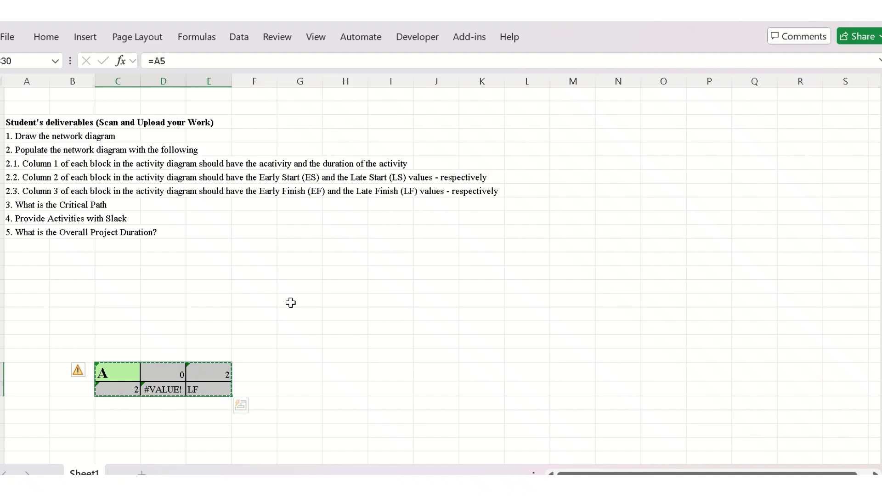
pyautogui.click(292, 331)
pyautogui.hotkey('ctrl', 'v')
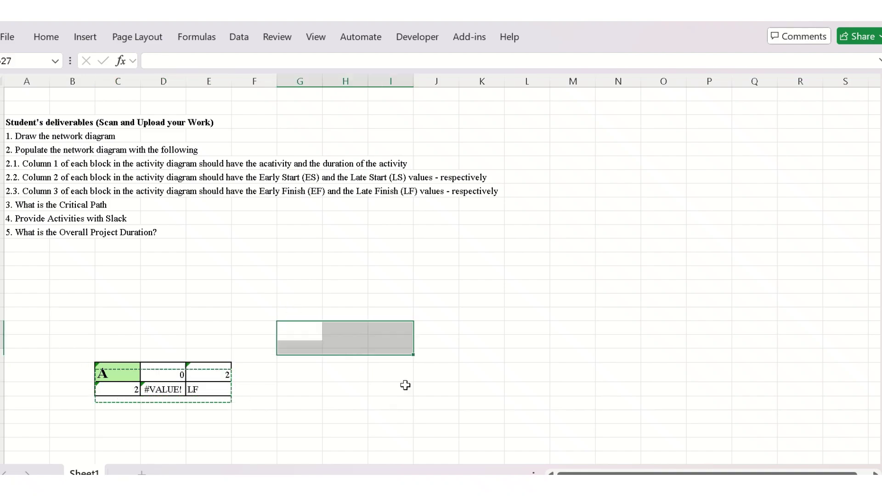
pyautogui.click(345, 401)
# Change the activity label in G27 to link to activity B with the formula =A6
pyautogui.doubleClick(301, 334)
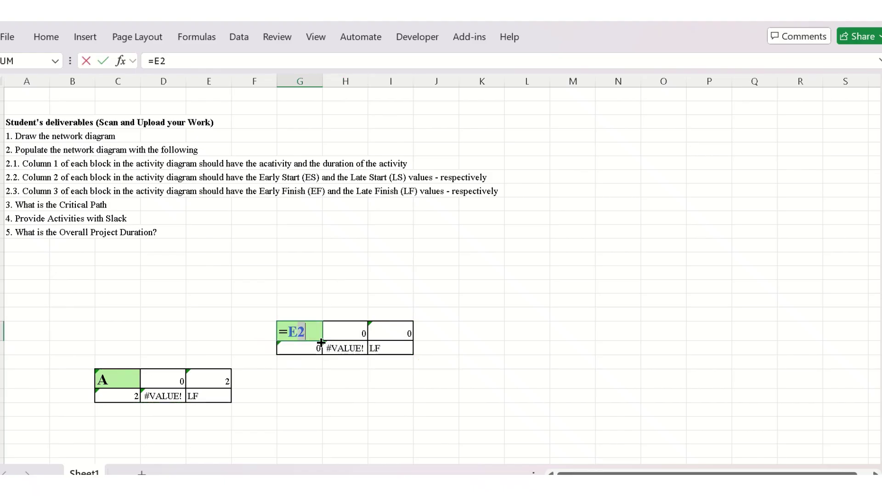
pyautogui.press('BackSpace')
pyautogui.press('BackSpace')
pyautogui.scroll(3, 282, 319)
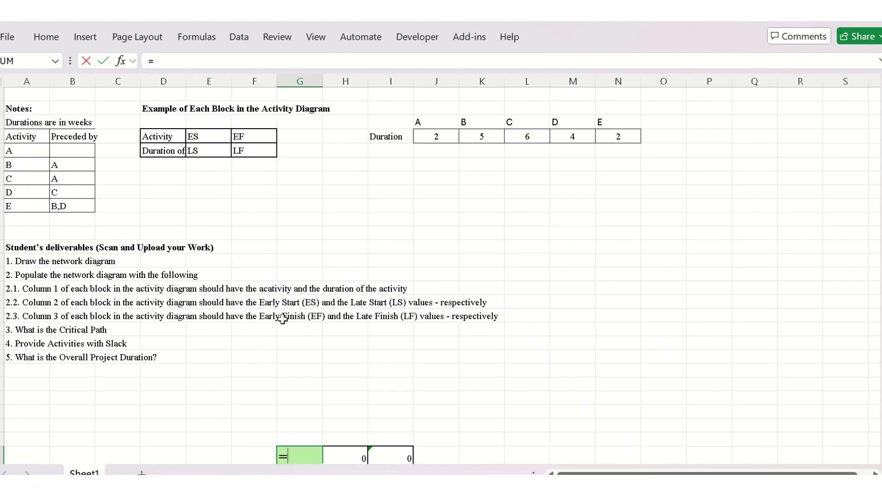
pyautogui.click(22, 166)
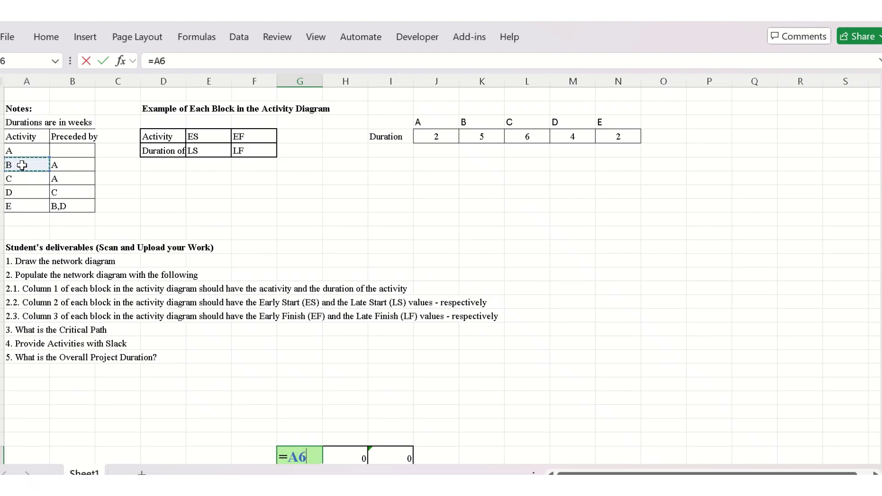
pyautogui.press('Return')
# Link the duration cell G28 of block B to activity B's duration with the formula =K4
pyautogui.scroll(-3, 341, 441)
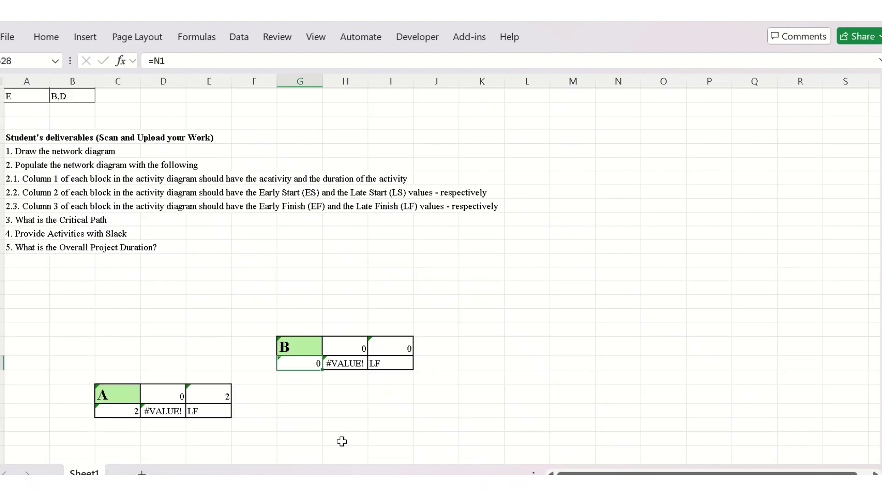
pyautogui.doubleClick(314, 362)
pyautogui.press('BackSpace')
pyautogui.press('BackSpace')
pyautogui.scroll(3, 320, 364)
pyautogui.click(465, 137)
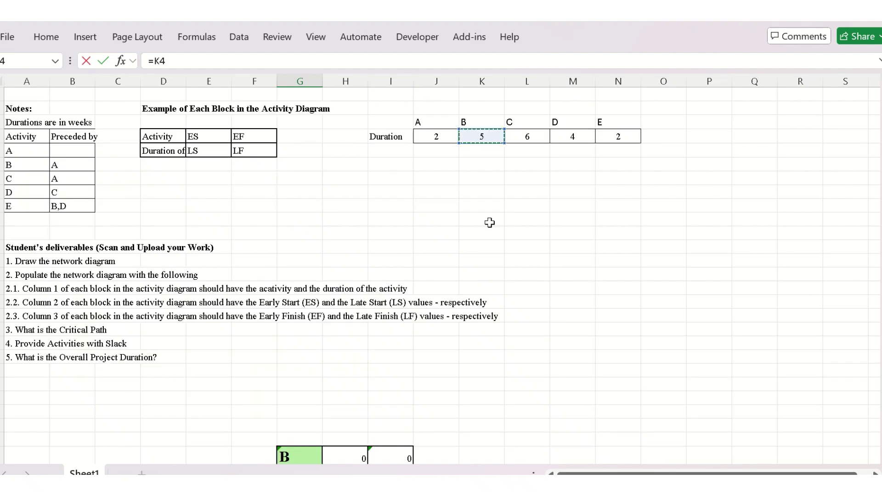
pyautogui.scroll(-3, 359, 256)
pyautogui.press('Return')
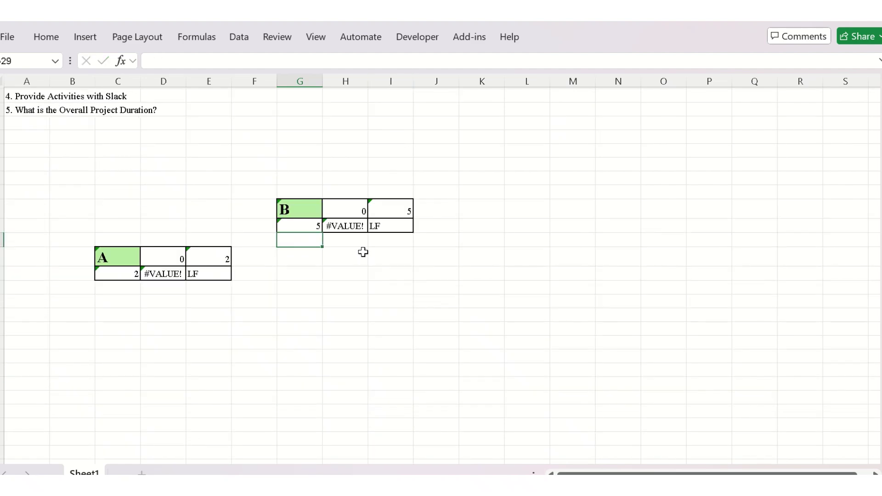
# Set activity B's early start in H27 to activity A's early finish with the formula =E30
pyautogui.scroll(6, 523, 181)
pyautogui.scroll(-8, 455, 188)
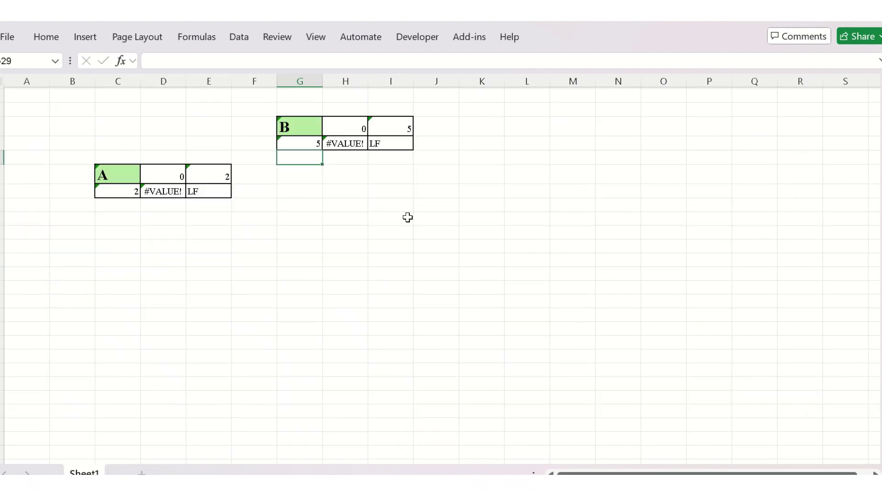
pyautogui.click(327, 315)
pyautogui.scroll(8, 340, 234)
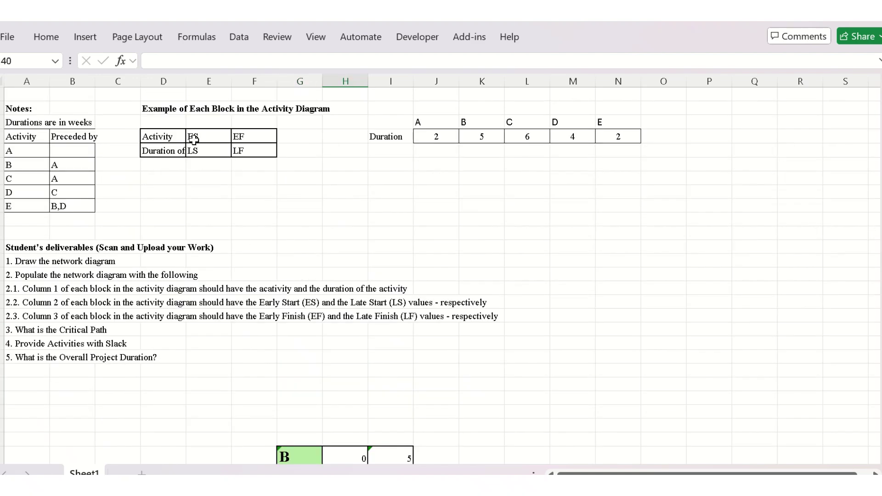
pyautogui.scroll(-6, 333, 309)
pyautogui.click(338, 210)
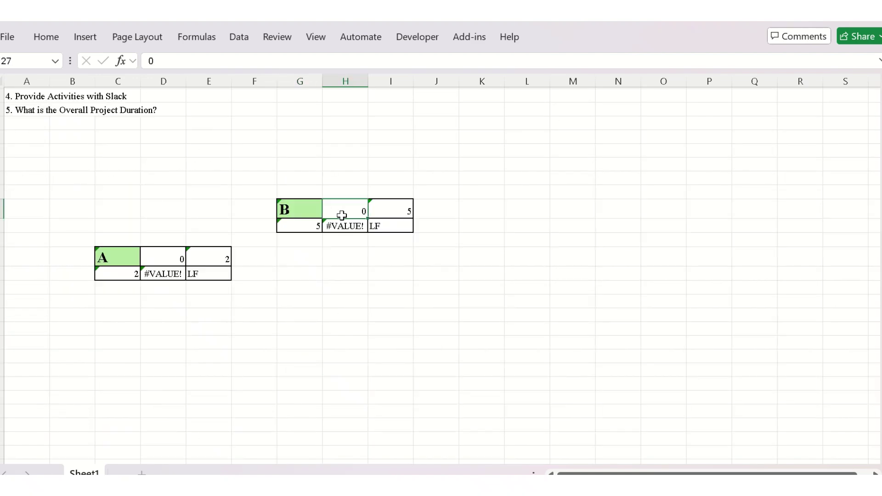
pyautogui.doubleClick(362, 211)
pyautogui.write('=')
pyautogui.click(215, 256)
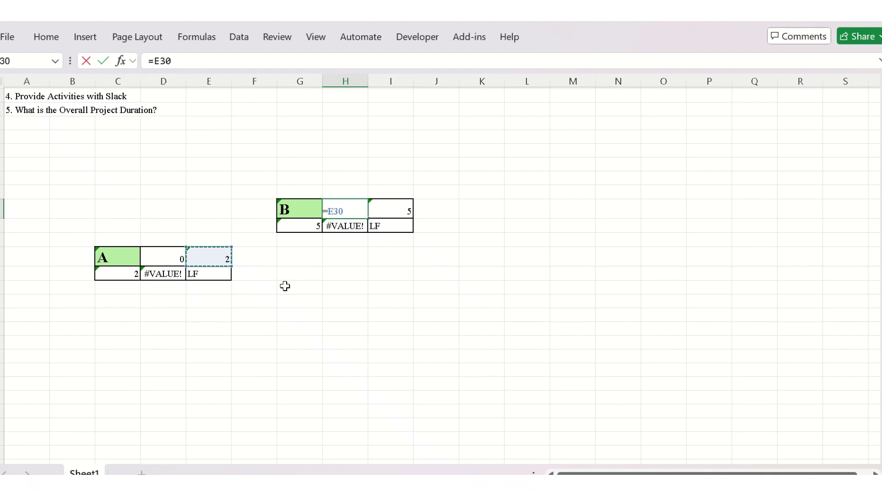
pyautogui.press('Return')
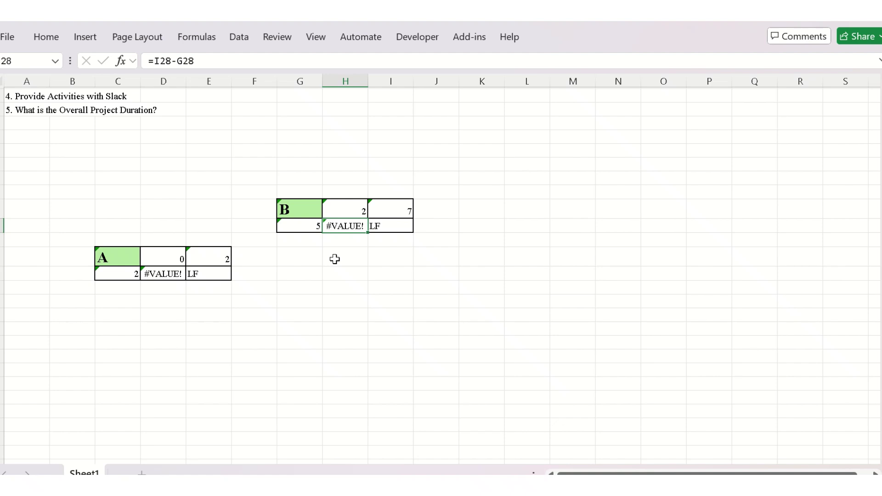
# Draw a straight arrow from the right edge of activity A's block to the left edge of activity B's block
pyautogui.click(85, 37)
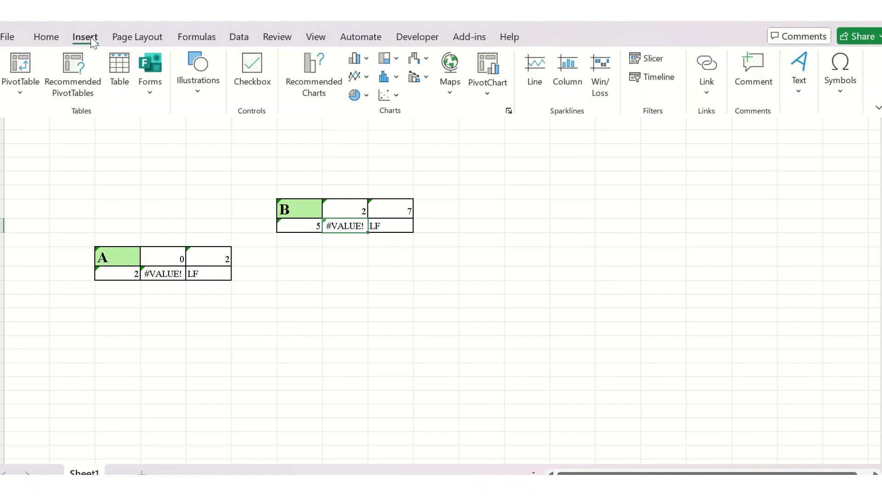
pyautogui.click(195, 86)
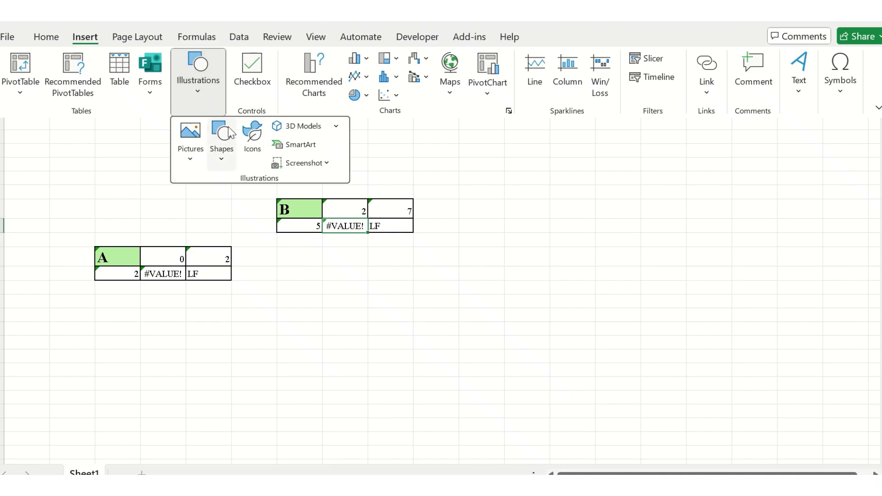
pyautogui.click(224, 155)
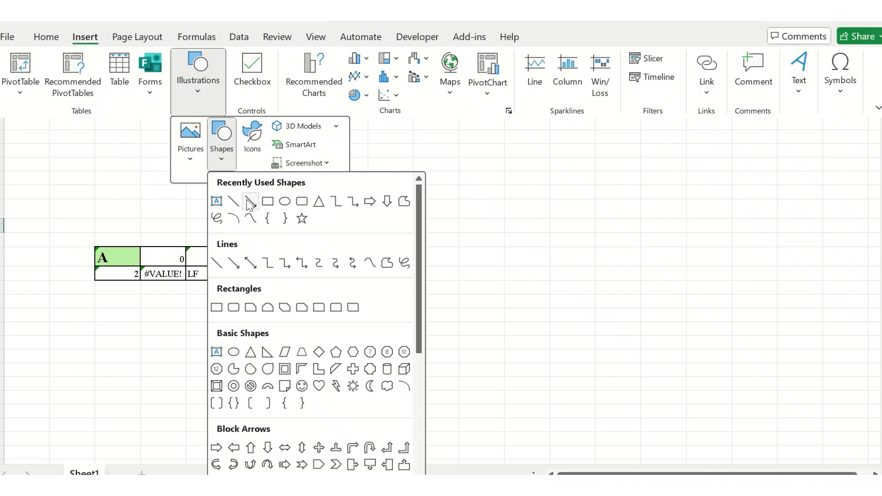
pyautogui.click(248, 201)
pyautogui.moveTo(230, 262)
pyautogui.mouseDown()
pyautogui.moveTo(302, 332)
pyautogui.moveTo(269, 243)
pyautogui.moveTo(275, 224)
pyautogui.mouseUp()
pyautogui.click(292, 288)
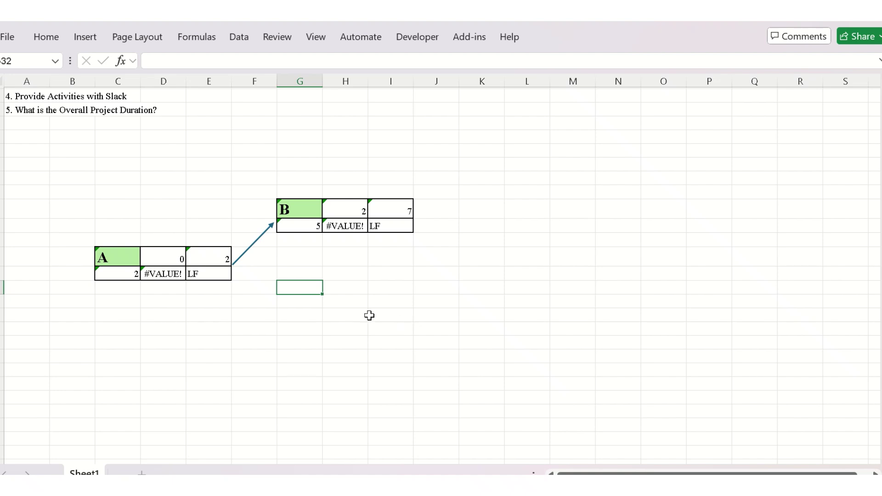
# Replace the LF placeholder in activity A's cell E31 with a late finish formula
pyautogui.click(207, 276)
pyautogui.doubleClick(207, 275)
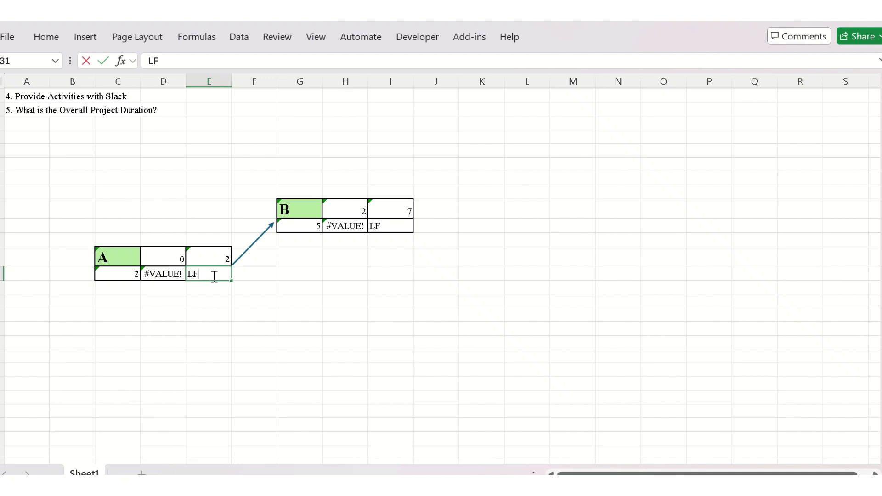
pyautogui.press('BackSpace')
pyautogui.press('BackSpace')
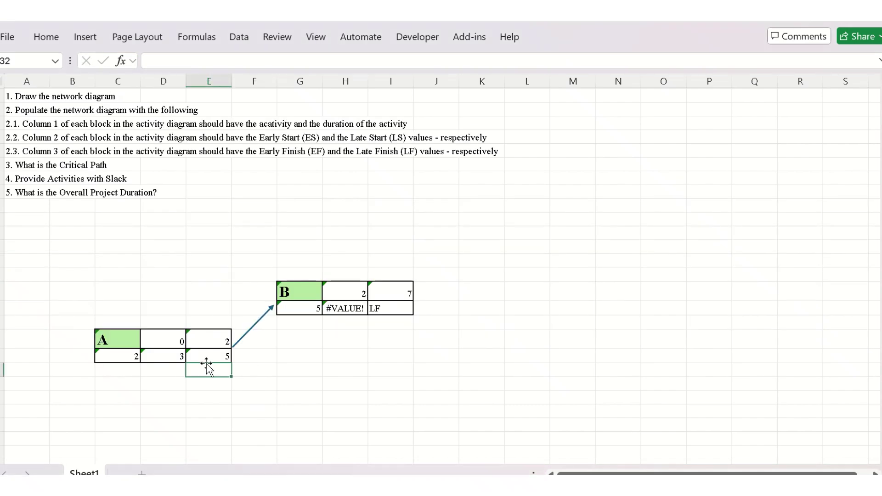
pyautogui.scroll(4, 302, 315)
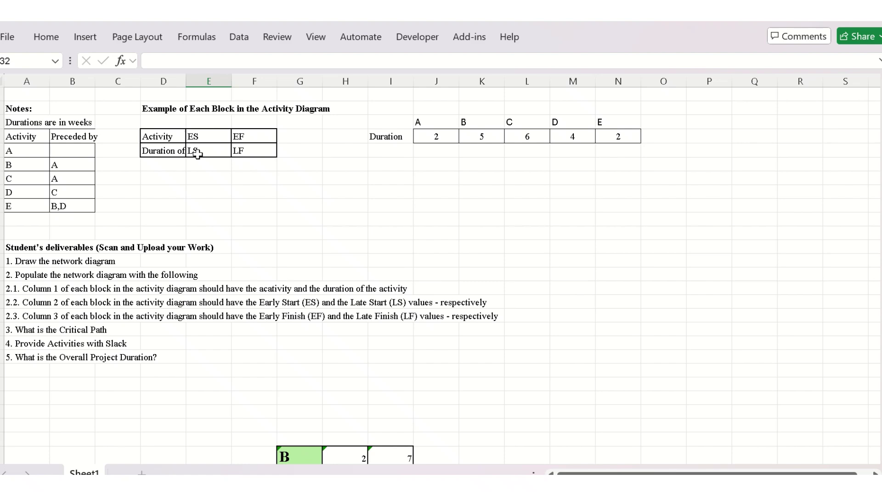
pyautogui.scroll(-5, 197, 154)
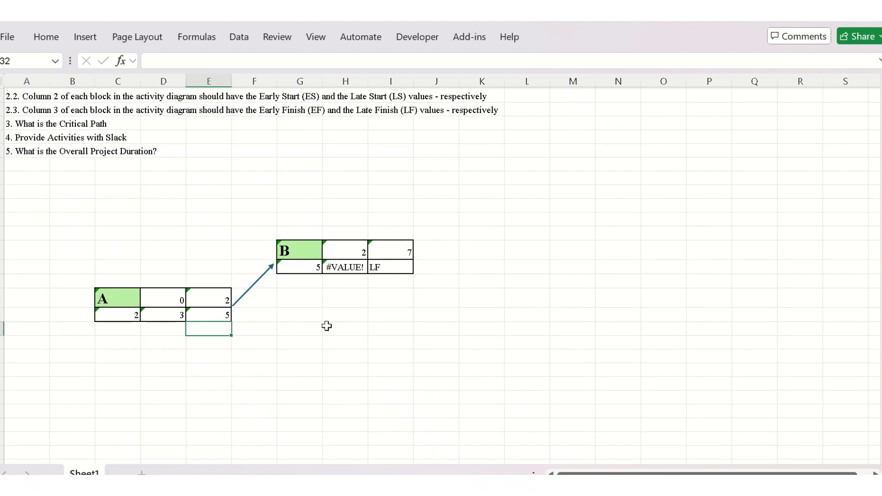
pyautogui.click(327, 326)
pyautogui.scroll(5, 297, 346)
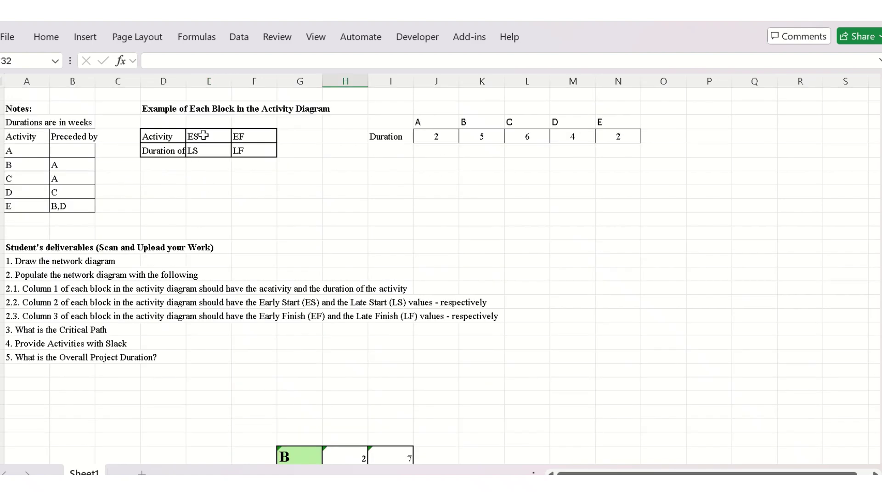
pyautogui.scroll(-4, 246, 225)
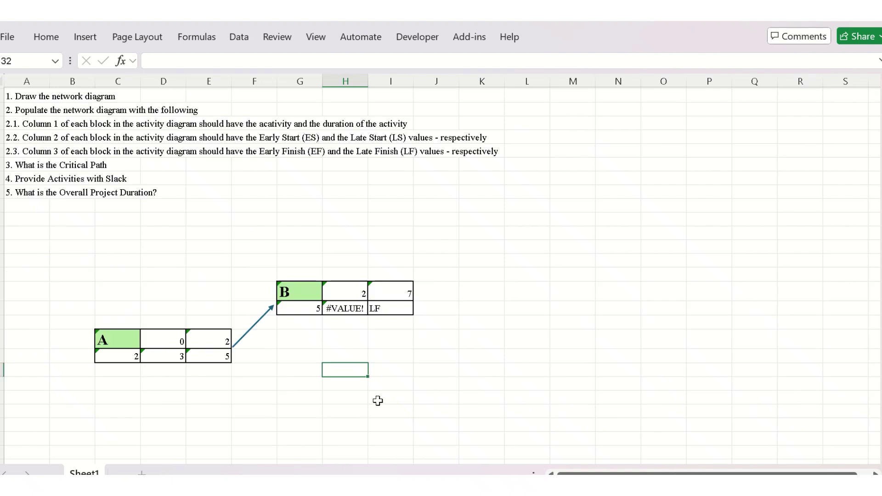
pyautogui.doubleClick(346, 356)
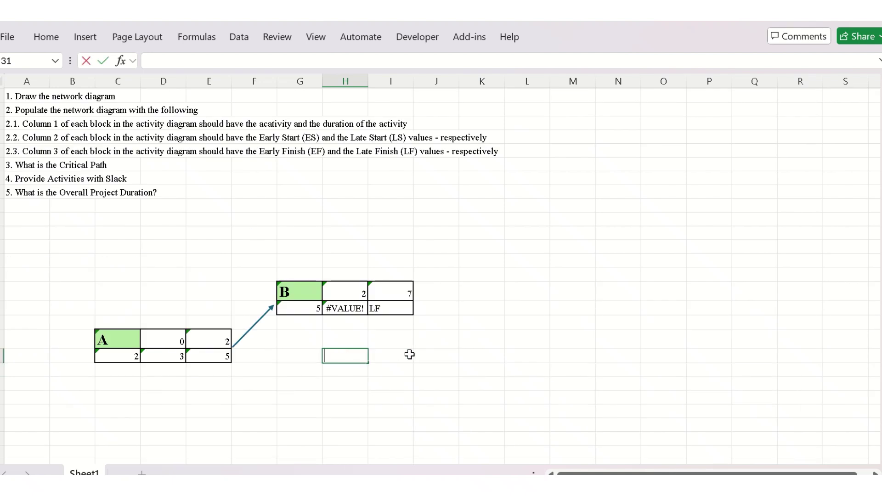
pyautogui.click(281, 359)
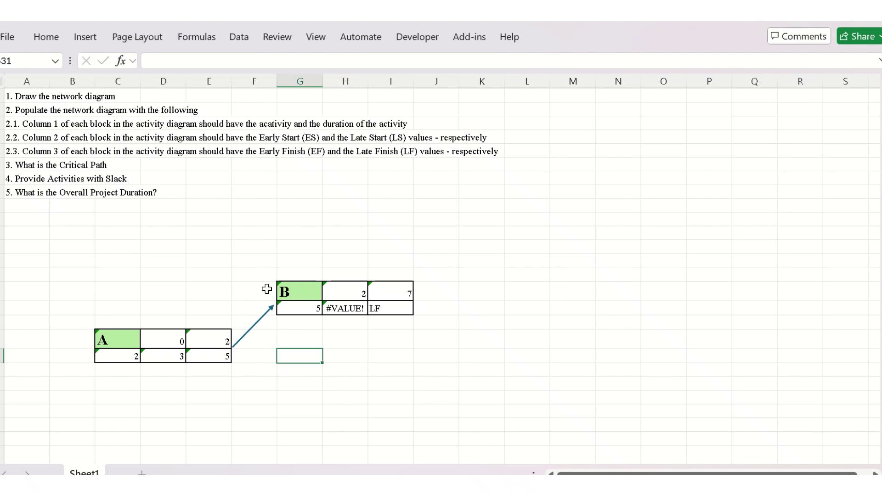
# Copy activity B's block G27:I28 and paste it at G33 for the next activity
pyautogui.moveTo(281, 283); pyautogui.dragTo(390, 304)
pyautogui.hotkey('ctrl', 'c')
pyautogui.scroll(-3, 384, 301)
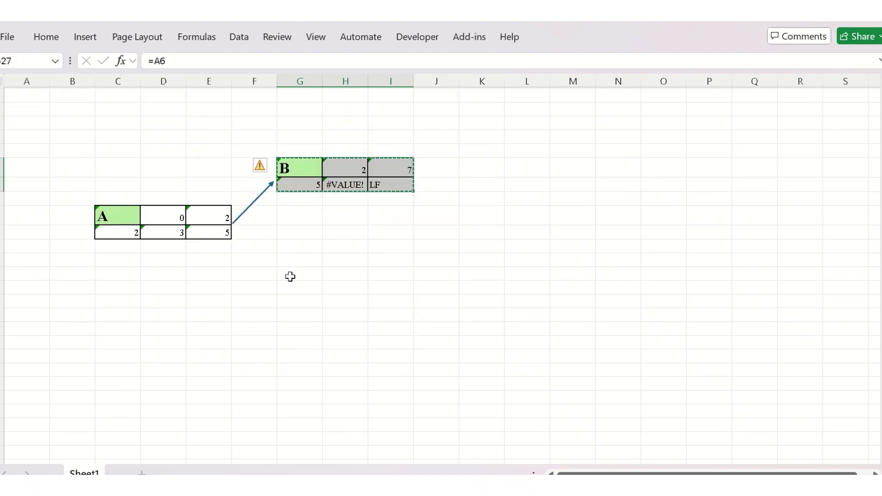
pyautogui.click(286, 258)
pyautogui.hotkey('ctrl', 'v')
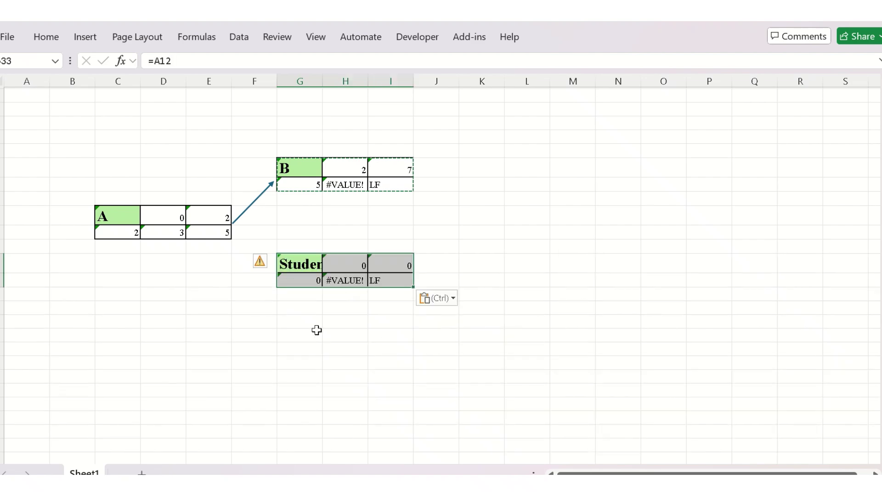
# Change the activity label in G33 to link to activity C in the activity table with the formula =A7
pyautogui.scroll(7, 234, 255)
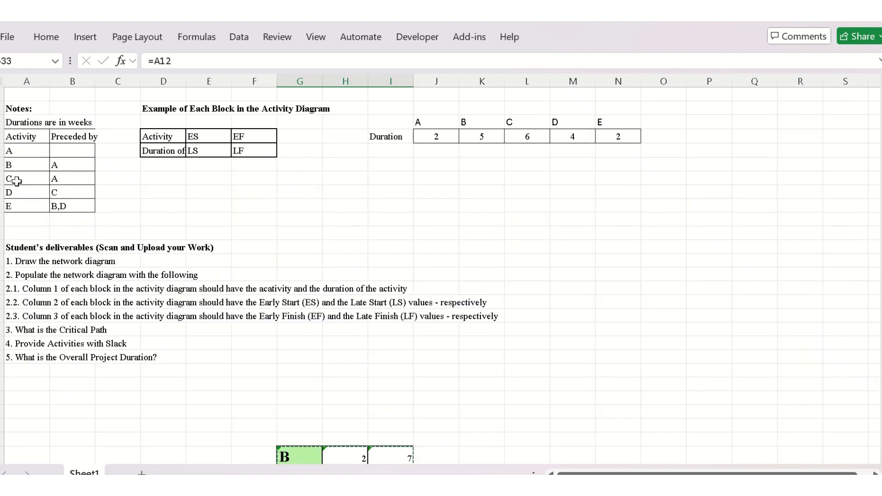
pyautogui.scroll(-6, 368, 336)
pyautogui.doubleClick(316, 306)
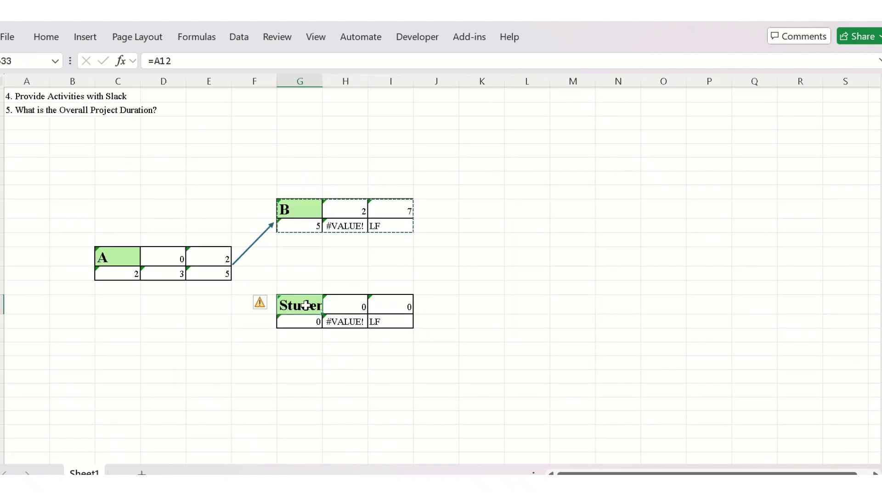
pyautogui.press('BackSpace')
pyautogui.press('BackSpace')
pyautogui.press('BackSpace')
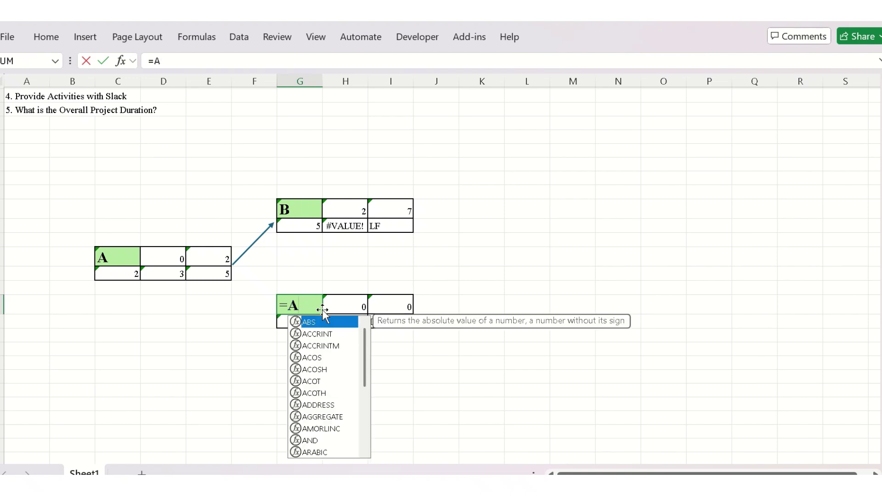
pyautogui.scroll(2, 323, 310)
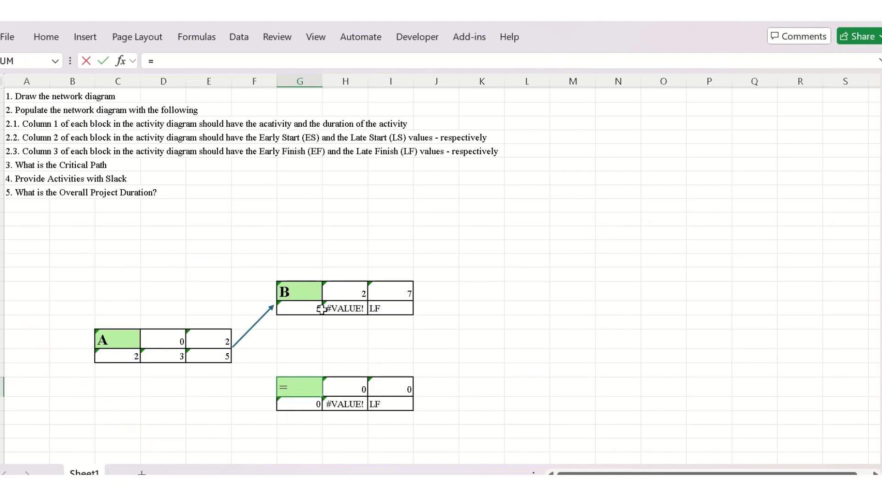
pyautogui.scroll(4, 322, 309)
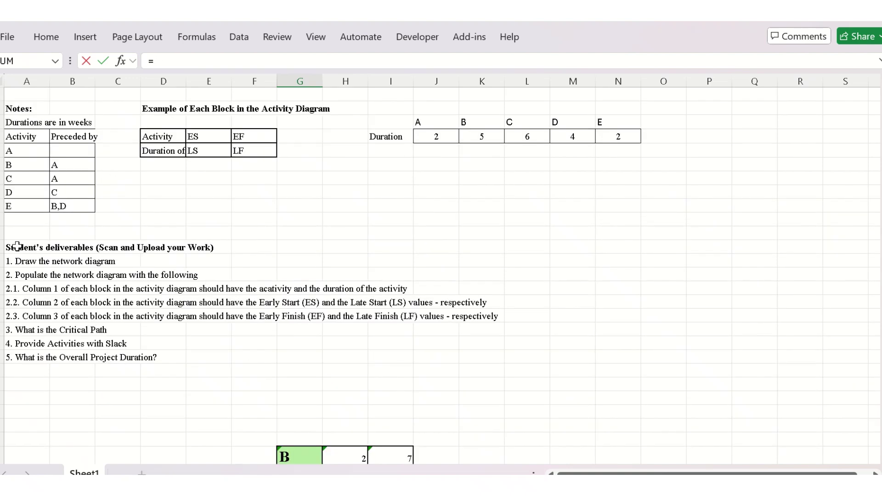
pyautogui.click(17, 176)
pyautogui.press('Return')
# Change activity C's early start in H33 to link to activity A's early finish with the formula =E30
pyautogui.scroll(-4, 268, 248)
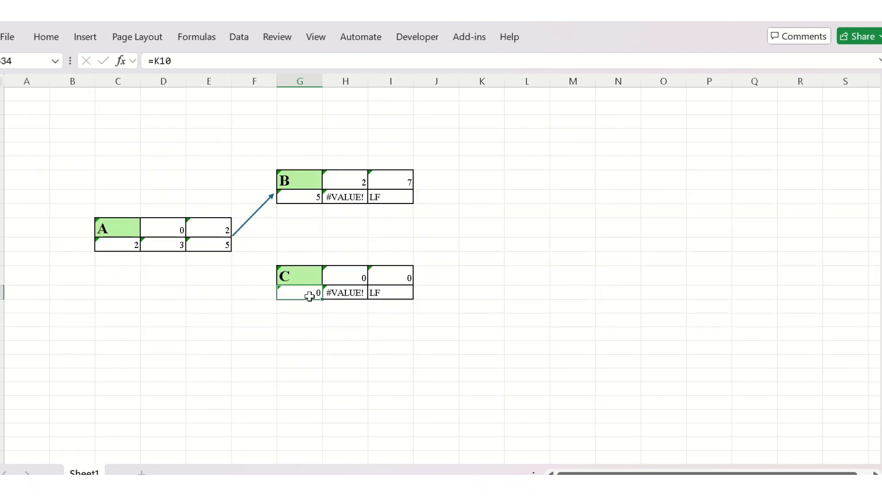
pyautogui.scroll(2, 313, 294)
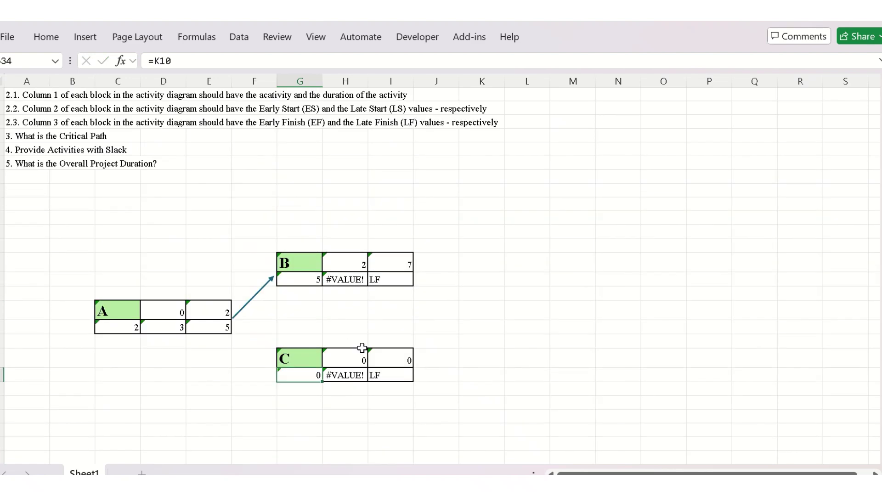
pyautogui.click(362, 360)
pyautogui.scroll(5, 305, 318)
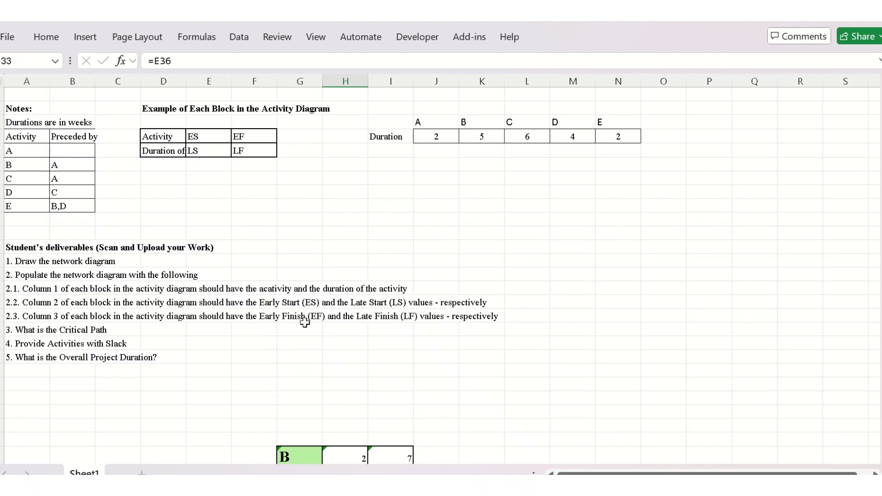
pyautogui.scroll(-6, 387, 365)
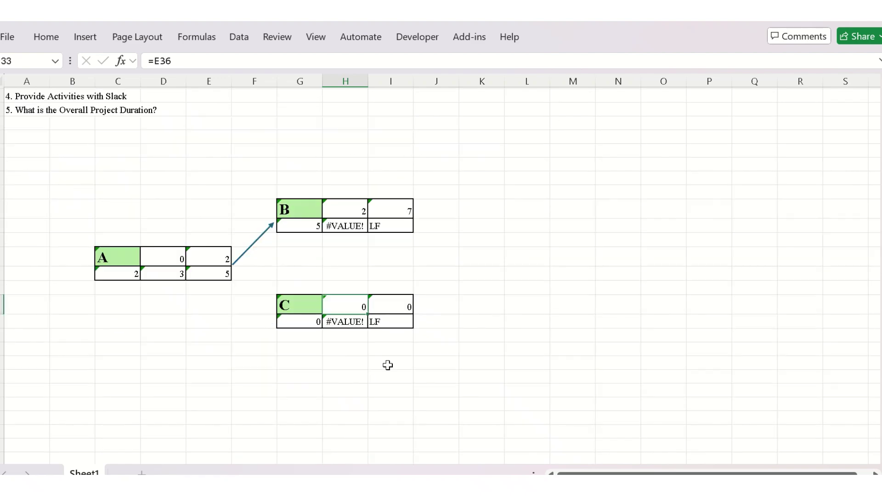
pyautogui.doubleClick(356, 304)
pyautogui.press('BackSpace')
pyautogui.press('BackSpace')
pyautogui.press('BackSpace')
pyautogui.click(220, 258)
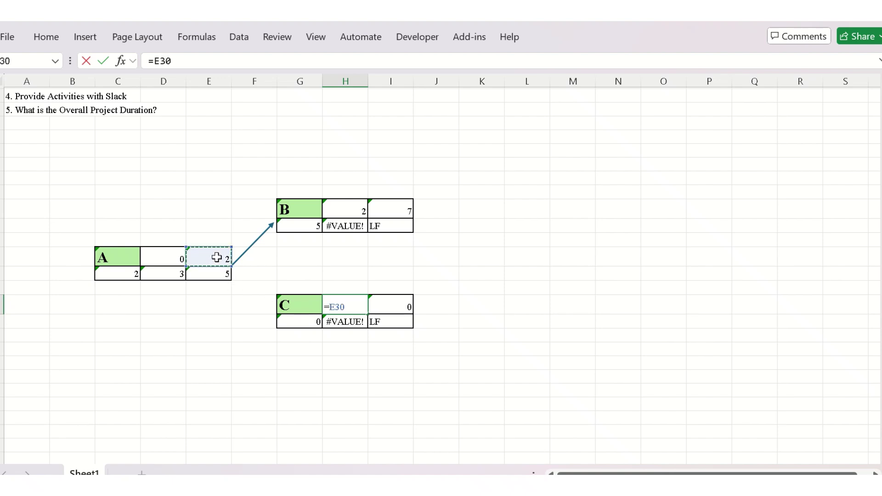
pyautogui.press('Return')
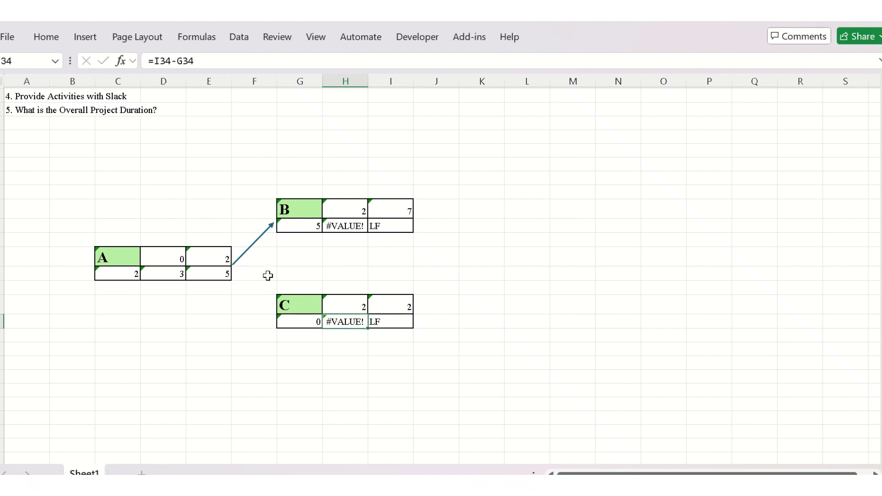
# Change activity C's duration in G34 to link to C's value in the duration table with the formula =L4
pyautogui.doubleClick(316, 323)
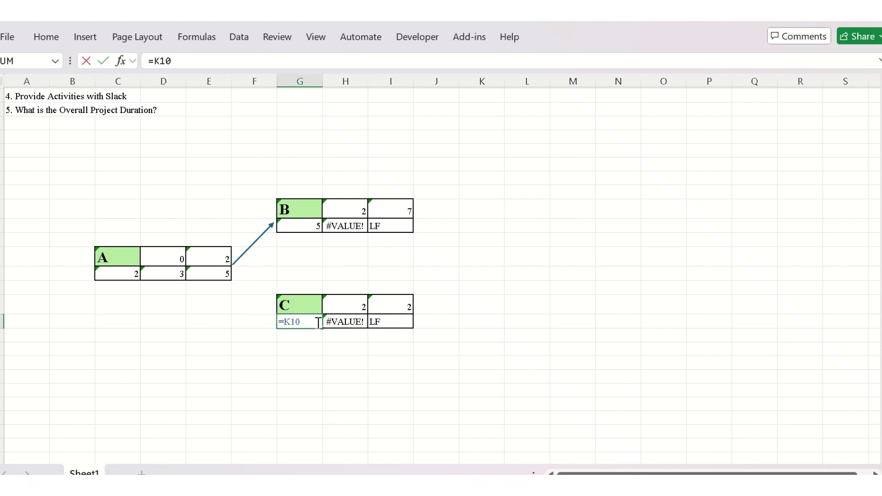
pyautogui.press('BackSpace')
pyautogui.press('BackSpace')
pyautogui.press('BackSpace')
pyautogui.scroll(6, 474, 170)
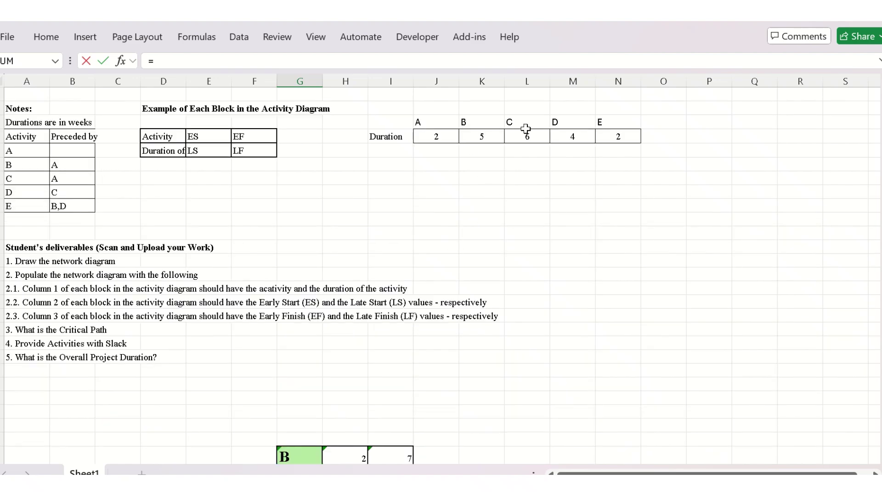
pyautogui.click(527, 134)
pyautogui.press('Return')
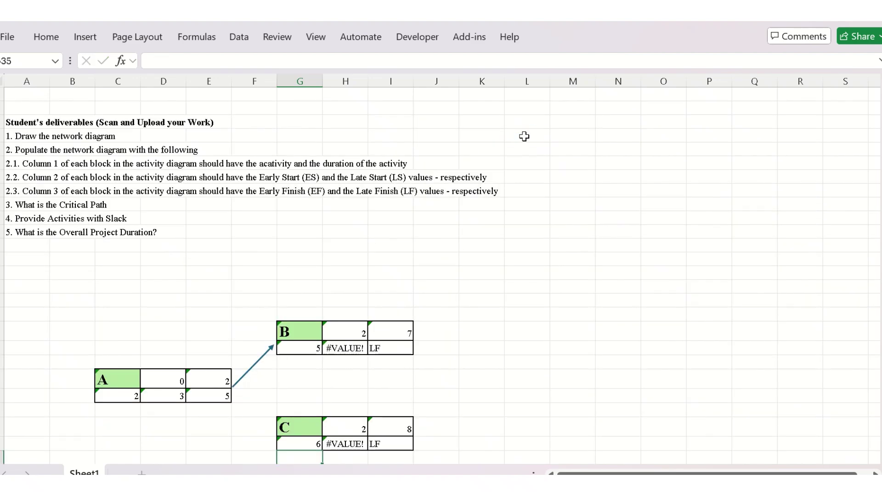
pyautogui.scroll(-4, 353, 386)
pyautogui.click(373, 310)
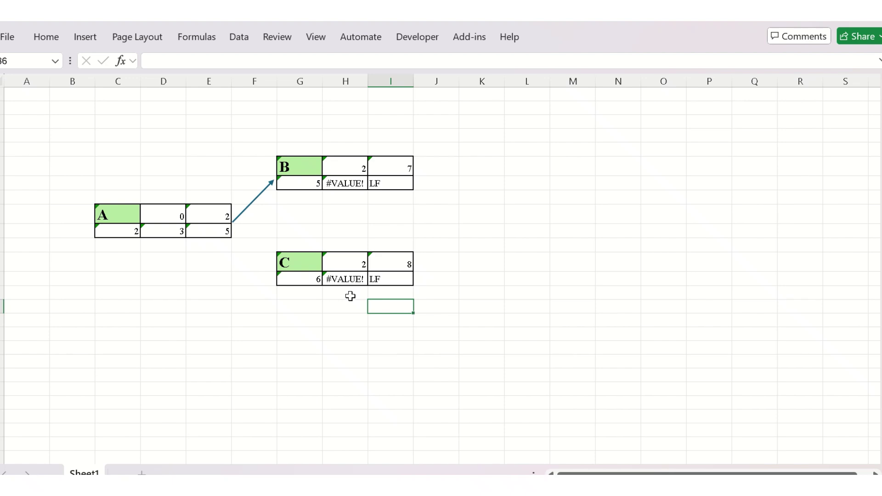
# Duplicate the A-to-B arrow and position the copy from the right edge of activity A's block to the left edge of activity C's block
pyautogui.click(254, 202)
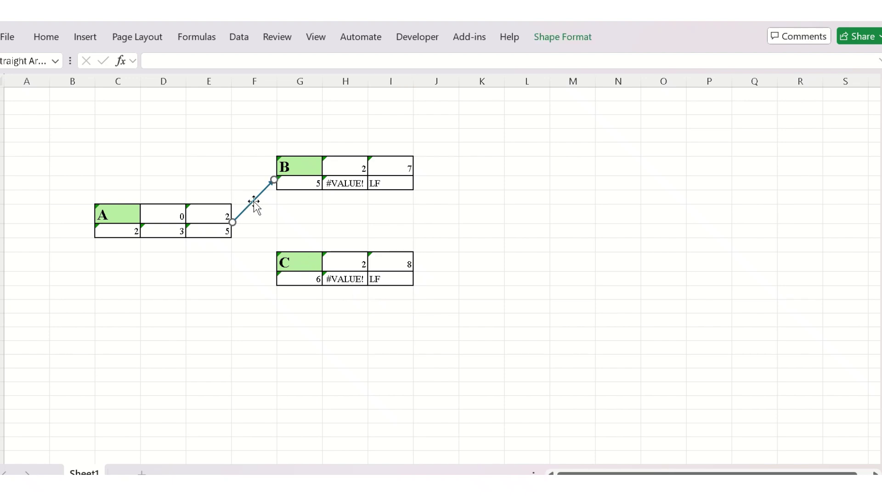
pyautogui.hotkey('ctrl', 'd')
pyautogui.moveTo(243, 234); pyautogui.dragTo(232, 226)
pyautogui.moveTo(286, 191); pyautogui.dragTo(274, 267)
pyautogui.click(338, 331)
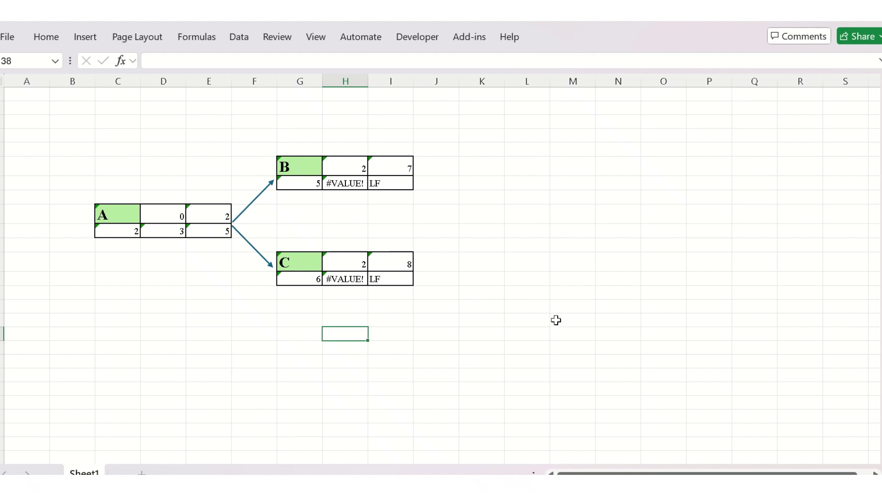
# Check the activity precedence table against the diagram to identify which activity follows and what precedes it
pyautogui.scroll(5, 500, 288)
pyautogui.scroll(-3, 474, 317)
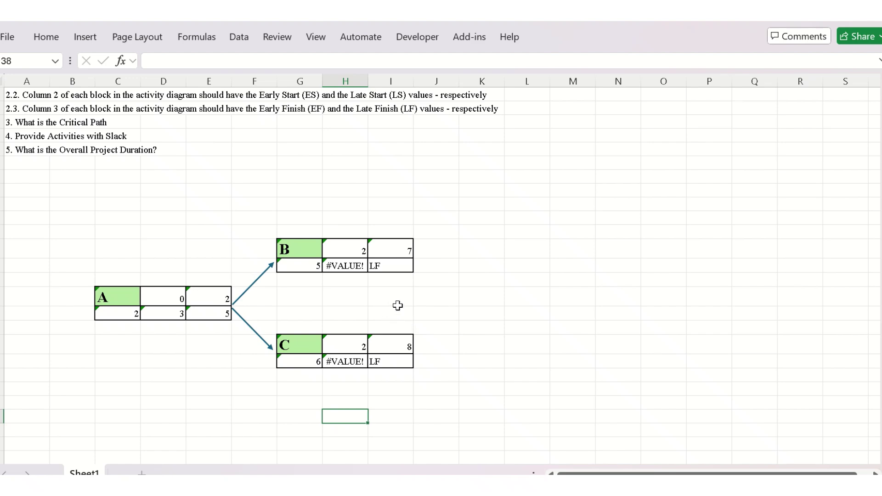
pyautogui.scroll(5, 396, 290)
pyautogui.scroll(-1, 421, 319)
pyautogui.scroll(-4, 421, 318)
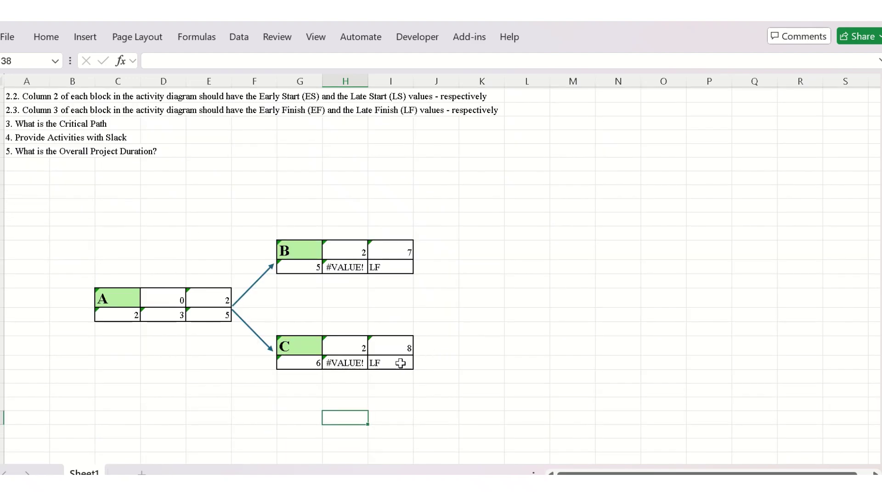
pyautogui.scroll(5, 399, 362)
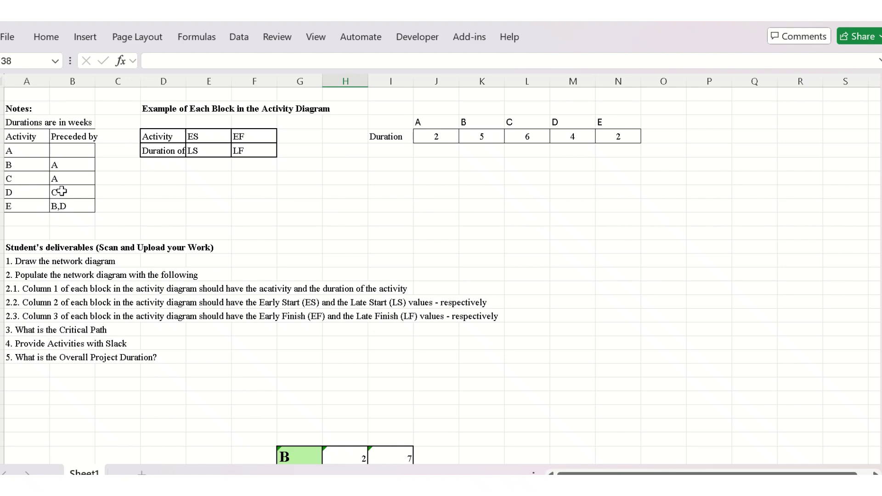
pyautogui.scroll(-4, 61, 191)
pyautogui.scroll(3, 222, 246)
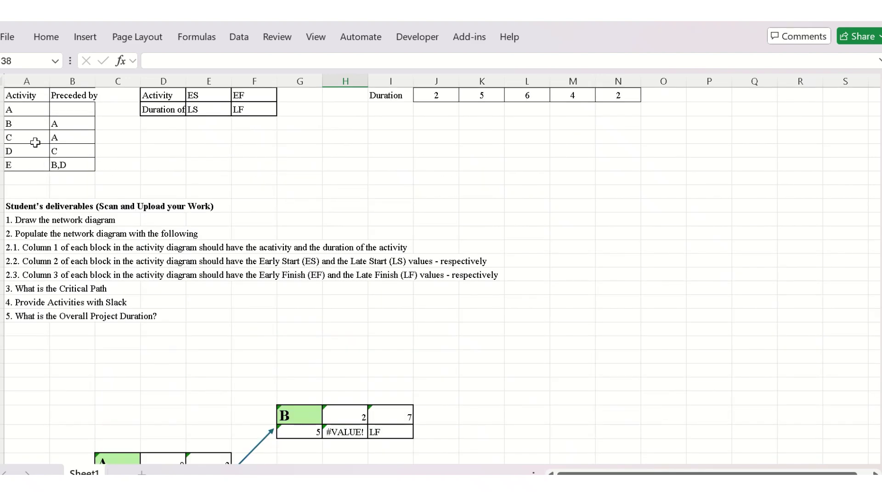
pyautogui.scroll(-4, 171, 223)
pyautogui.scroll(5, 75, 197)
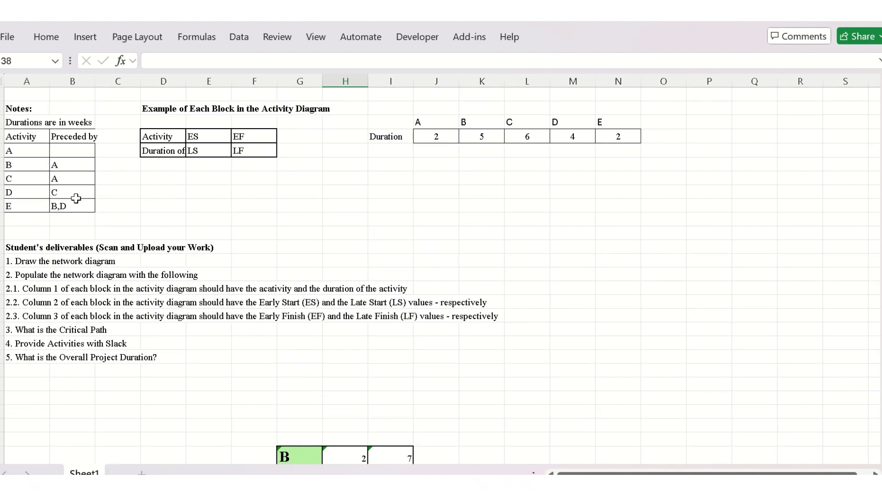
pyautogui.scroll(-6, 309, 221)
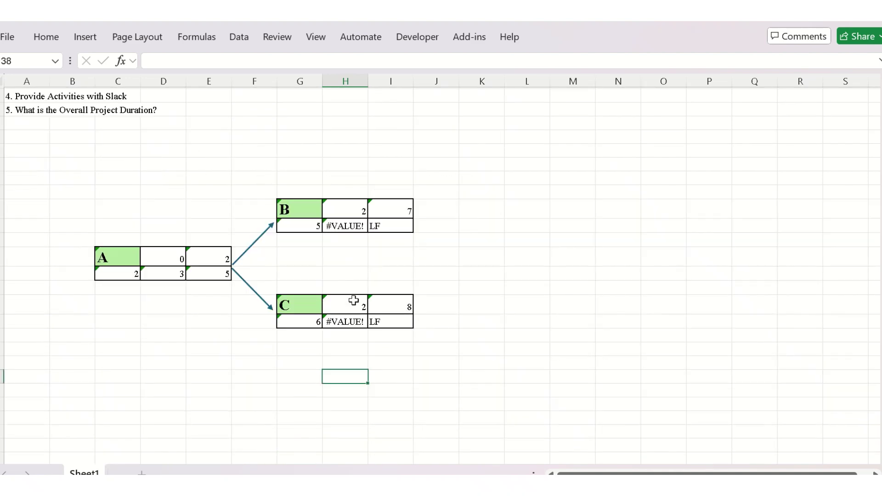
# Copy activity C's block G33:I34 and paste it at L33 for the next activity
pyautogui.moveTo(285, 302); pyautogui.dragTo(392, 321)
pyautogui.hotkey('ctrl', 'c')
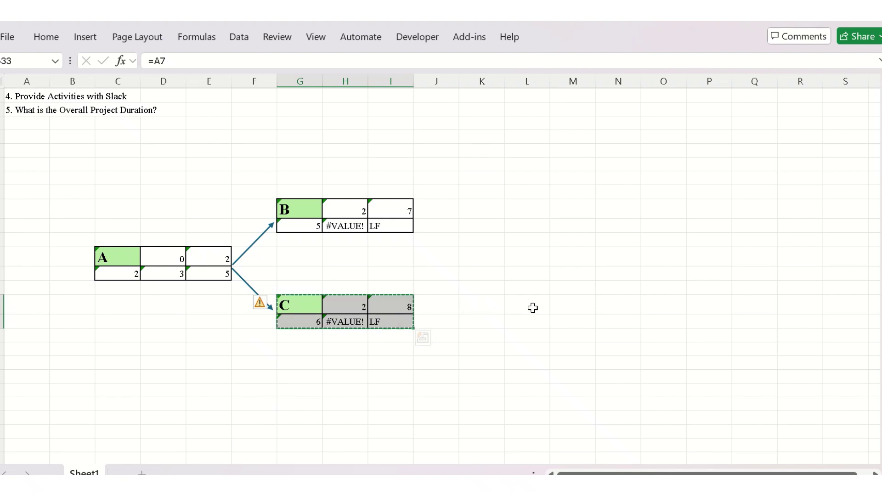
pyautogui.click(518, 304)
pyautogui.hotkey('ctrl', 'v')
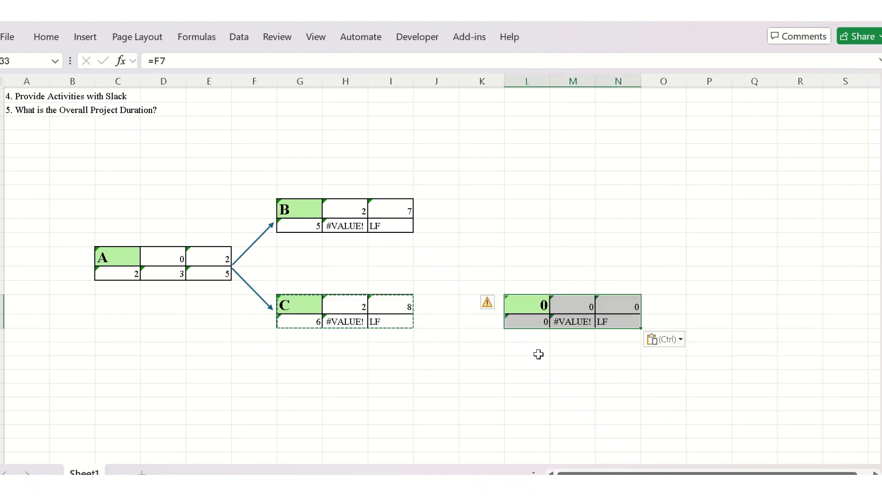
pyautogui.click(536, 353)
# Change the activity label in L33 to link to activity D in the activity table with the formula =A8
pyautogui.click(532, 316)
pyautogui.click(524, 305)
pyautogui.write('=F7')
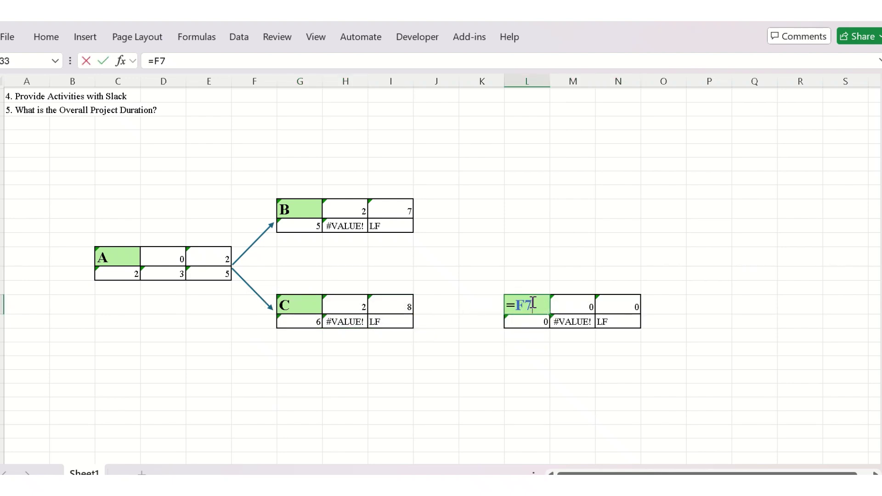
pyautogui.press('BackSpace')
pyautogui.press('BackSpace')
pyautogui.press('BackSpace')
pyautogui.write('+')
pyautogui.scroll(5, 360, 278)
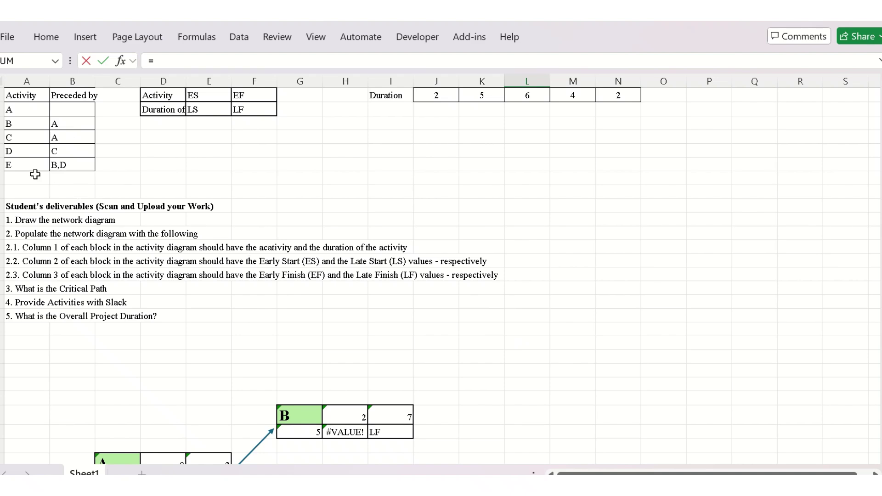
pyautogui.click(29, 148)
pyautogui.press('Return')
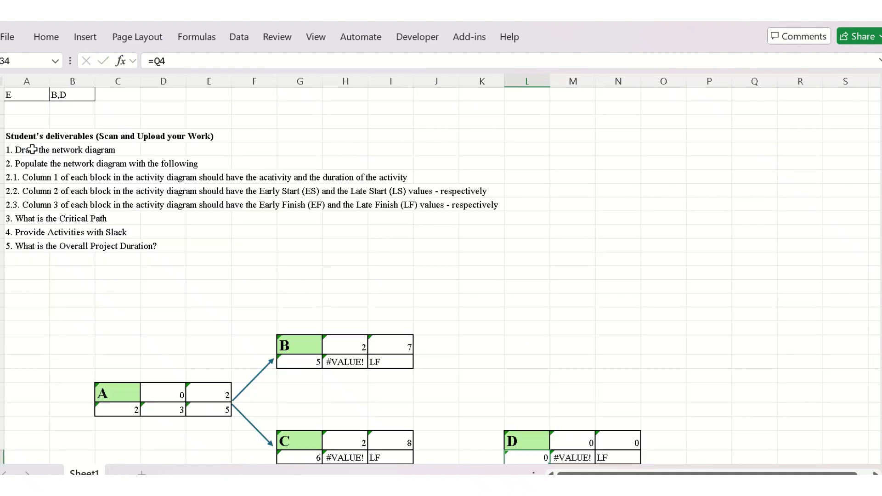
pyautogui.scroll(-4, 455, 307)
pyautogui.click(586, 334)
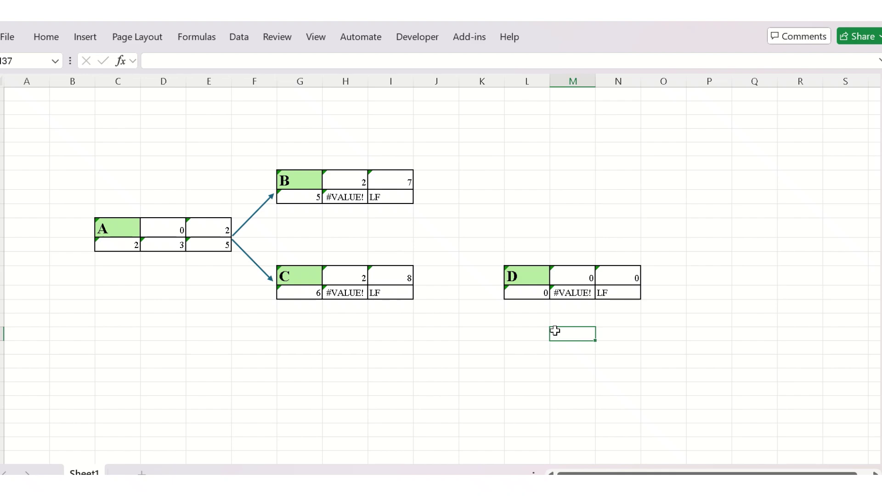
# Change activity D's duration in L34 to link to D's value in the duration table with the formula =M4
pyautogui.doubleClick(531, 293)
pyautogui.press('BackSpace')
pyautogui.press('BackSpace')
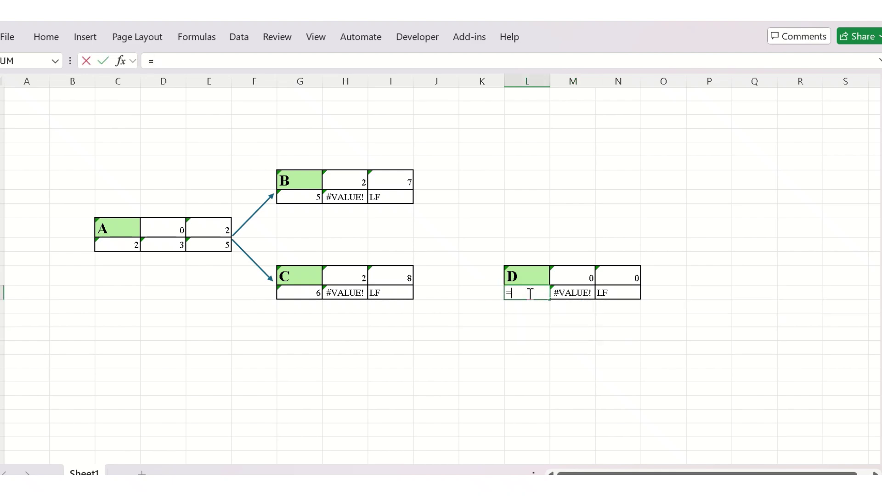
pyautogui.scroll(7, 530, 293)
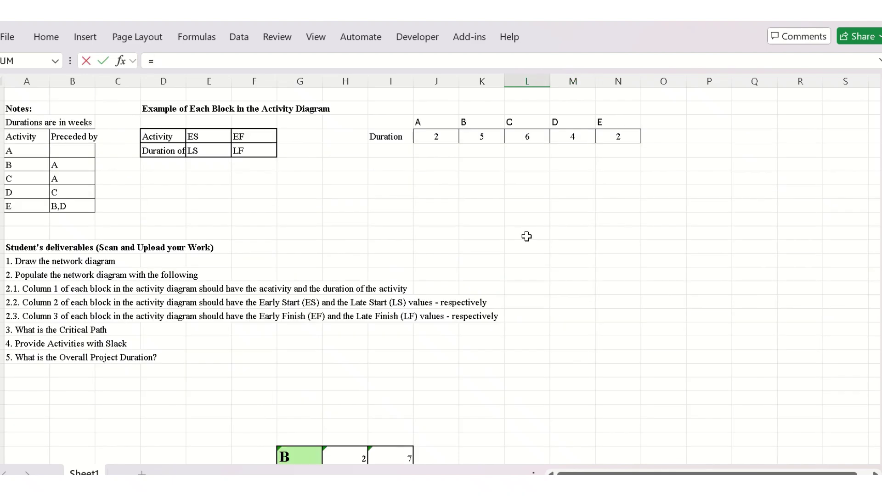
pyautogui.click(573, 136)
pyautogui.press('Return')
pyautogui.scroll(-2, 585, 120)
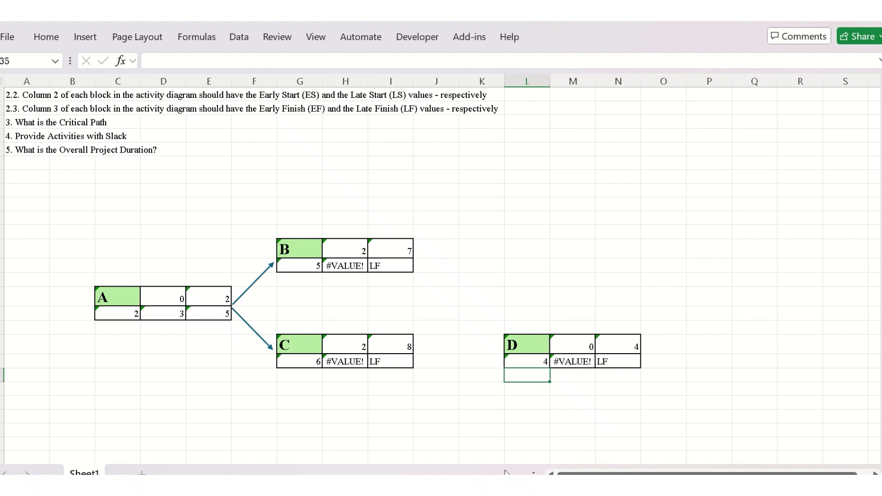
pyautogui.click(425, 348)
pyautogui.click(535, 430)
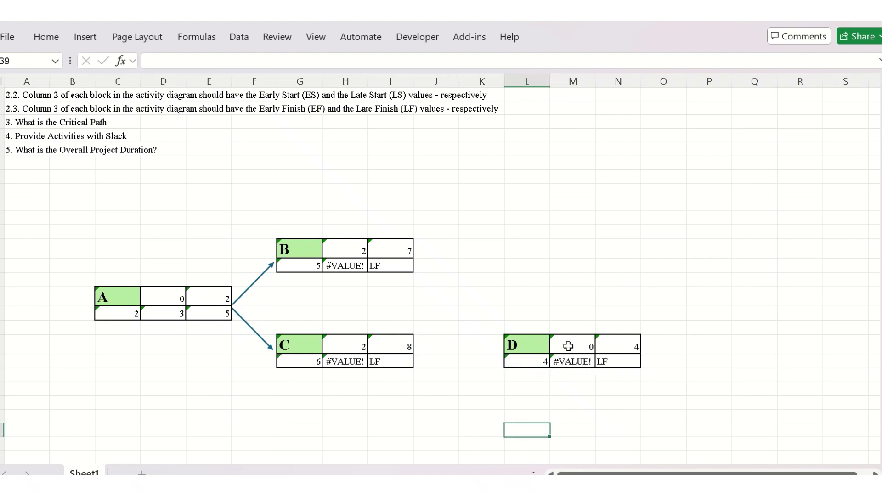
# Change activity D's early start in M33 to link to activity C's early finish with the formula =I33
pyautogui.doubleClick(570, 347)
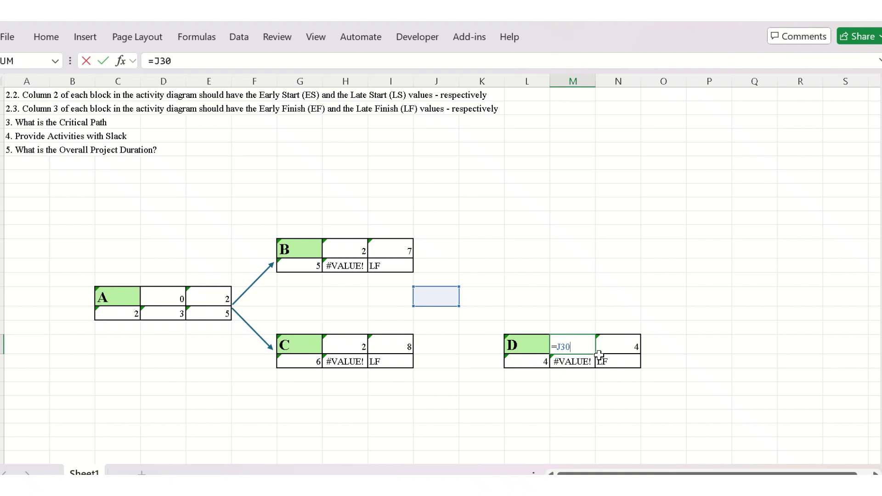
pyautogui.press('BackSpace')
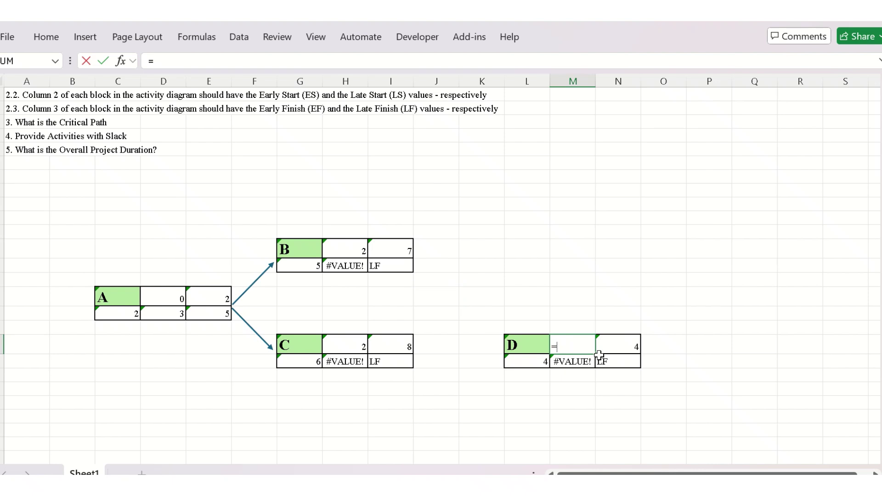
pyautogui.click(406, 346)
pyautogui.press('Return')
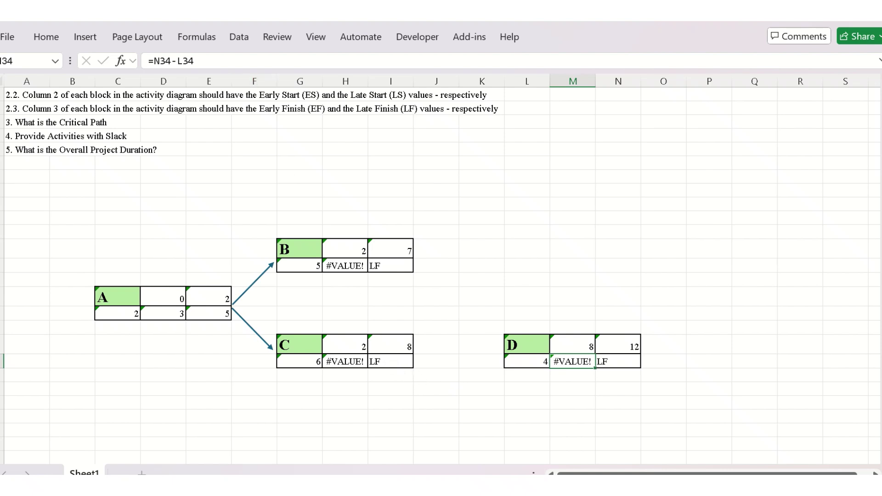
pyautogui.click(340, 27)
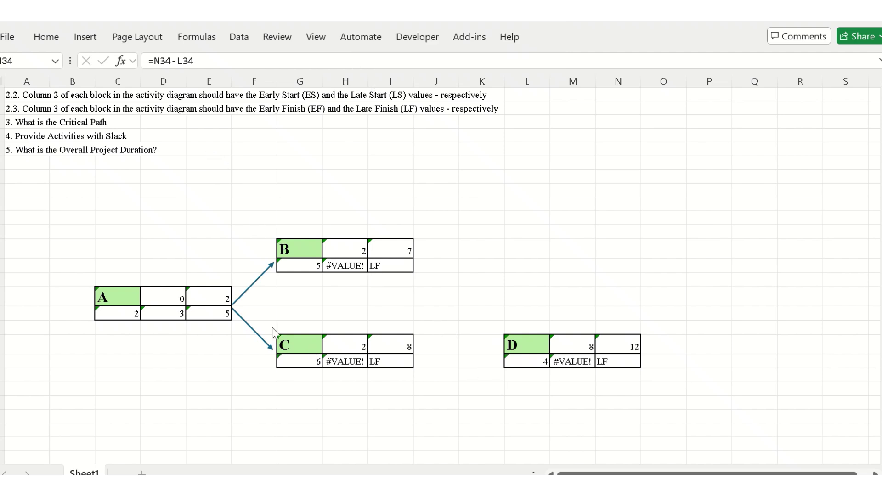
# Duplicate the A-to-C arrow and position the copy from the right edge of activity C's block to the left edge of activity D's block
pyautogui.click(253, 331)
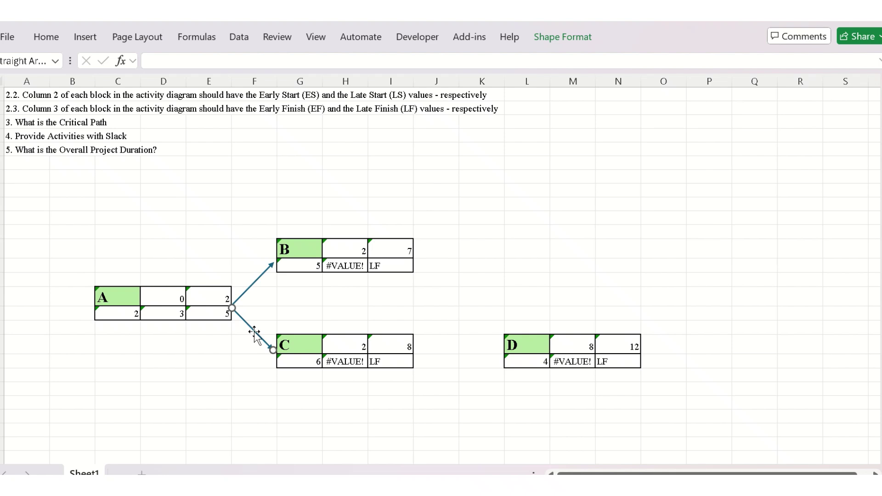
pyautogui.hotkey('ctrl', 'd')
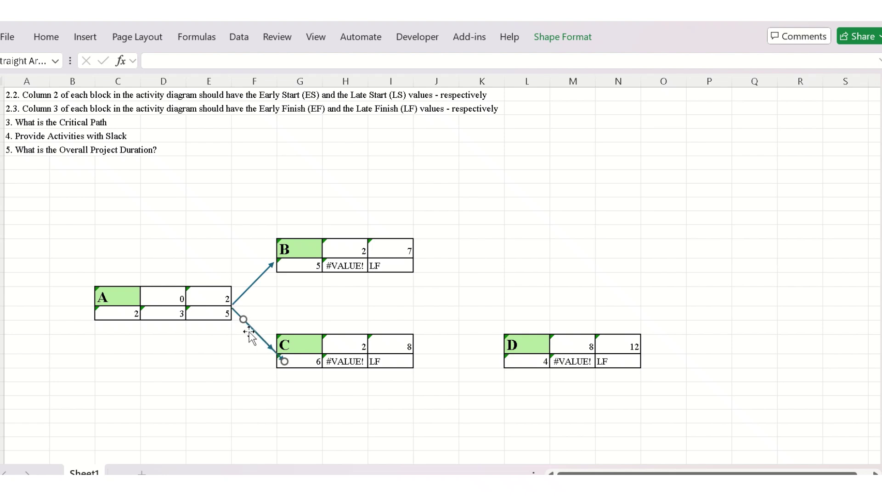
pyautogui.moveTo(244, 320); pyautogui.dragTo(413, 353)
pyautogui.moveTo(285, 361); pyautogui.dragTo(502, 354)
pyautogui.click(494, 374)
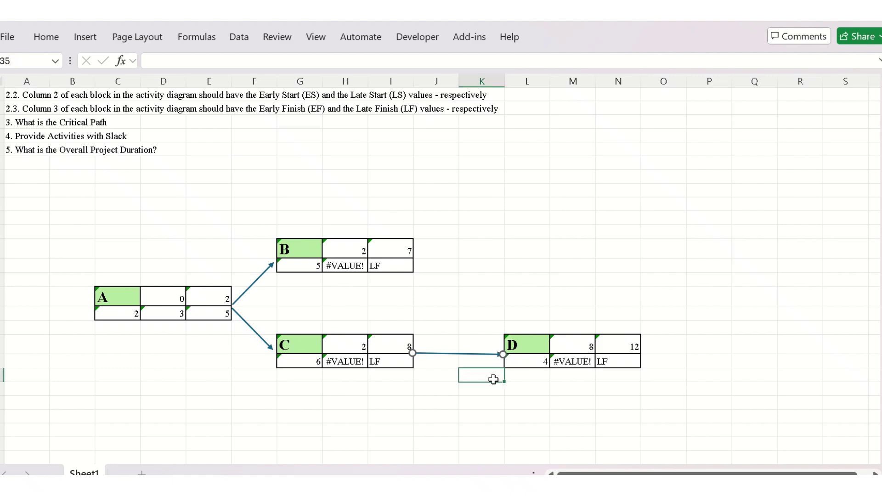
# Copy activity D's block in L33:N34 and paste it at P30 as the block for activity E
pyautogui.scroll(5, 266, 358)
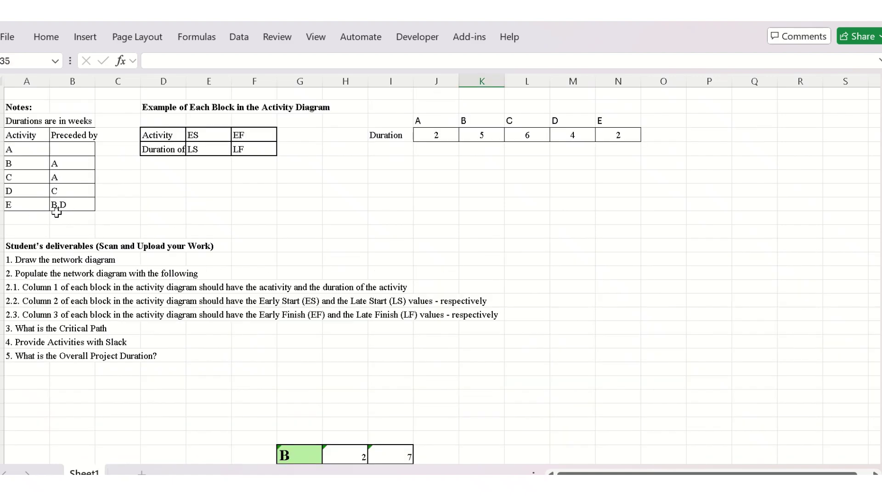
pyautogui.scroll(-5, 460, 244)
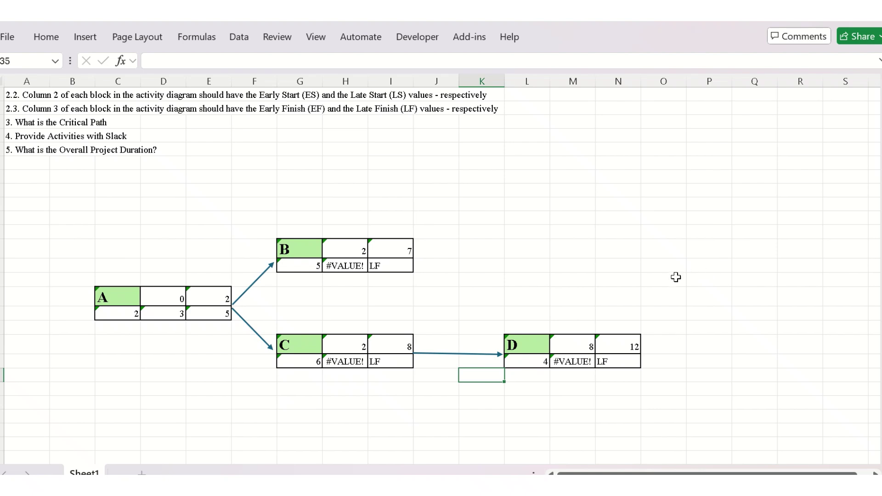
pyautogui.click(695, 278)
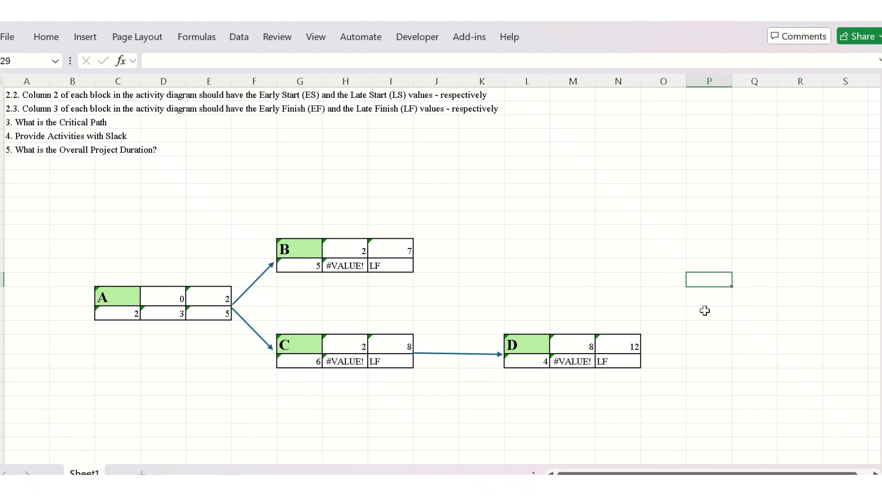
pyautogui.click(556, 359)
pyautogui.moveTo(518, 344); pyautogui.dragTo(625, 362)
pyautogui.hotkey('ctrl', 'c')
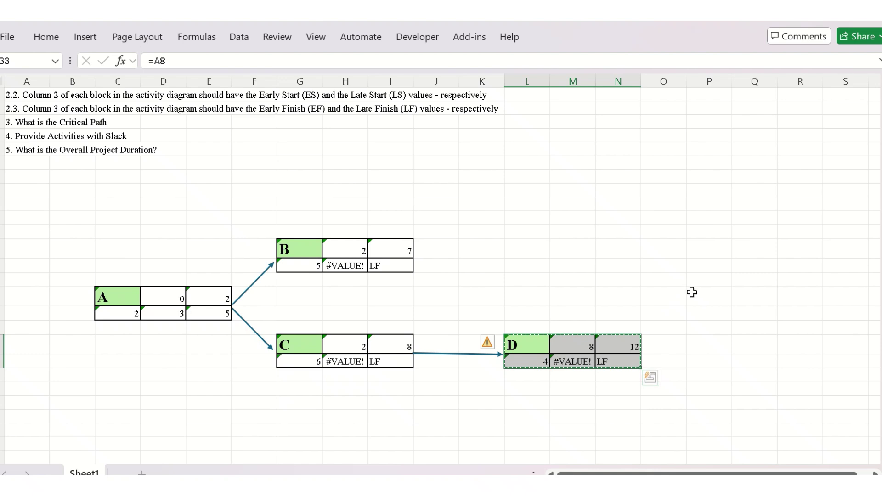
pyautogui.click(691, 294)
pyautogui.hotkey('ctrl', 'v')
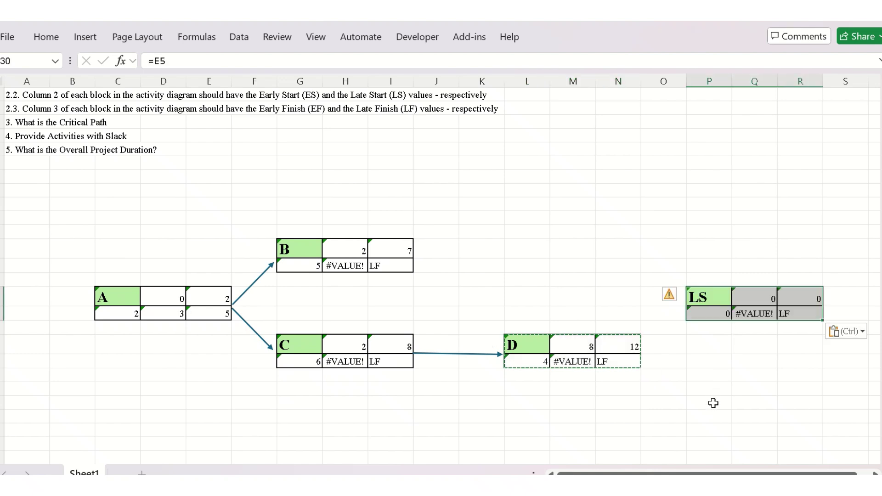
pyautogui.click(712, 403)
# Change the activity label in P30 to link to activity E in the activity table with the formula =A9
pyautogui.click(718, 301)
pyautogui.doubleClick(719, 299)
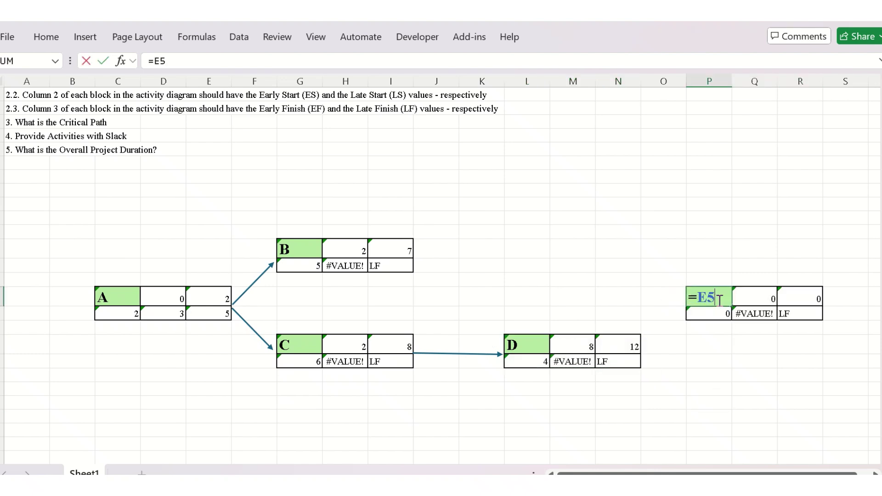
pyautogui.press('BackSpace')
pyautogui.press('BackSpace')
pyautogui.scroll(5, 449, 416)
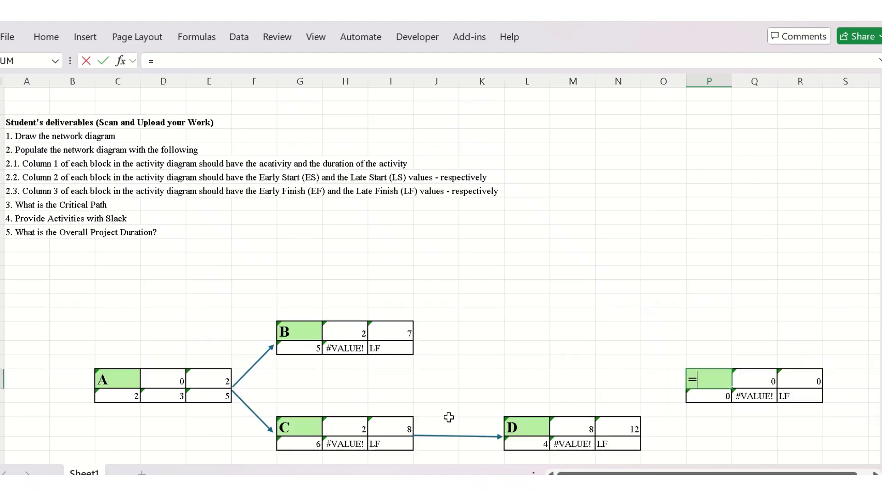
pyautogui.click(25, 208)
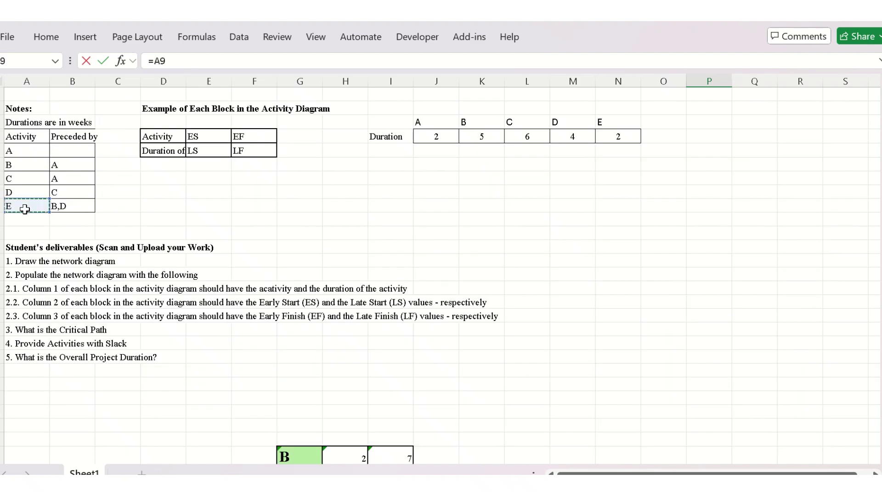
pyautogui.press('Return')
# Duplicate the C-to-D arrow and position the copy from the right edge of activity B's block to the left edge of activity E's block
pyautogui.scroll(-2, 212, 236)
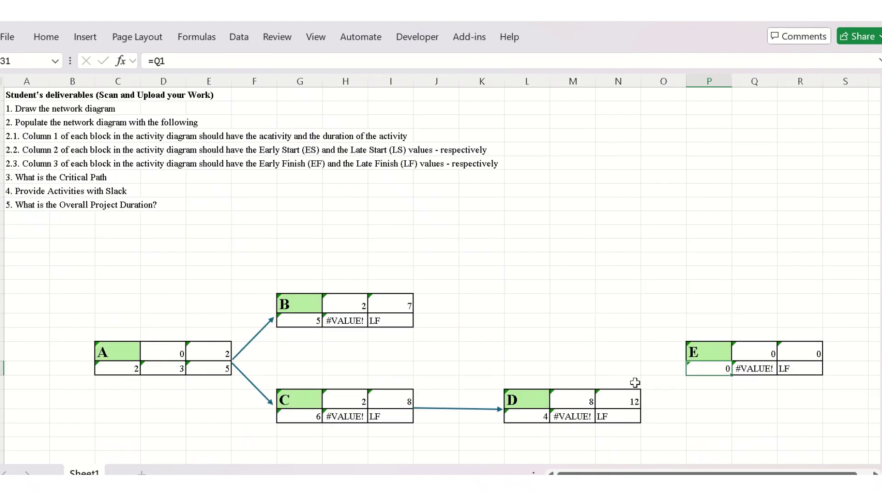
pyautogui.click(477, 409)
pyautogui.hotkey('ctrl', 'd')
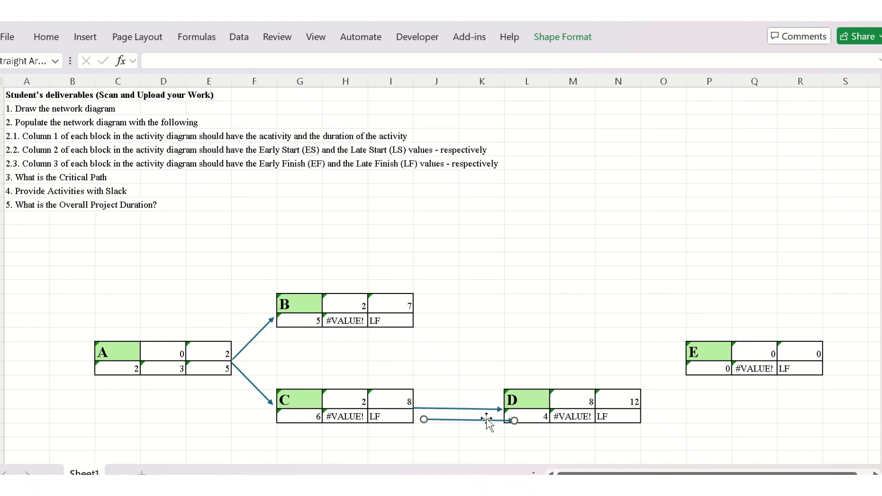
pyautogui.moveTo(424, 418); pyautogui.dragTo(413, 313)
pyautogui.moveTo(512, 417); pyautogui.dragTo(681, 360)
pyautogui.click(673, 395)
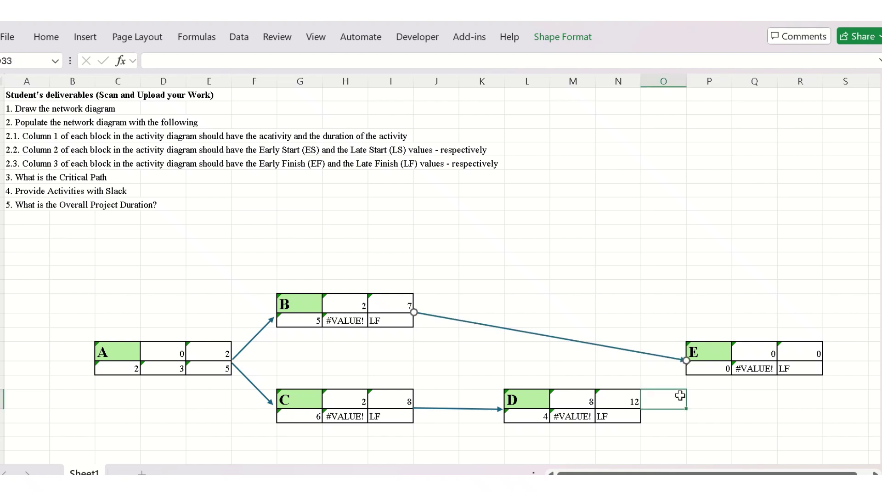
# Duplicate the B-to-E arrow and position the copy from the right edge of activity D's block to the left edge of activity E's block
pyautogui.click(621, 356)
pyautogui.click(572, 341)
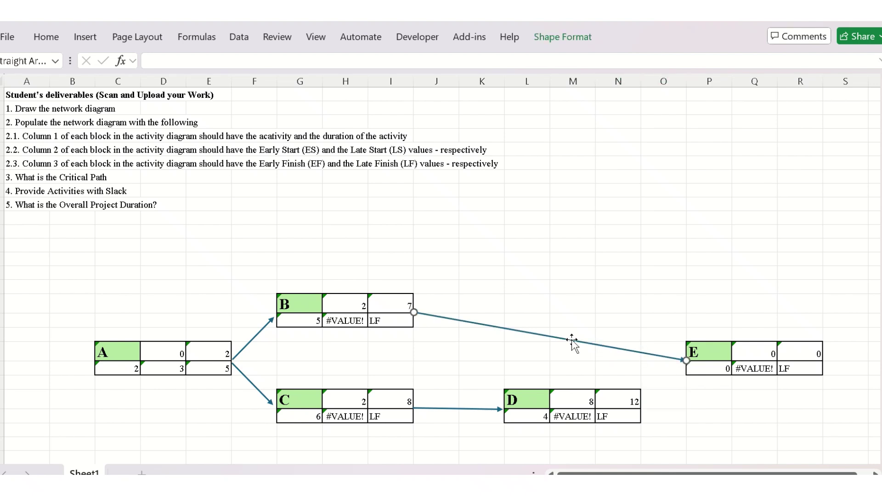
pyautogui.hotkey('ctrl', 'd')
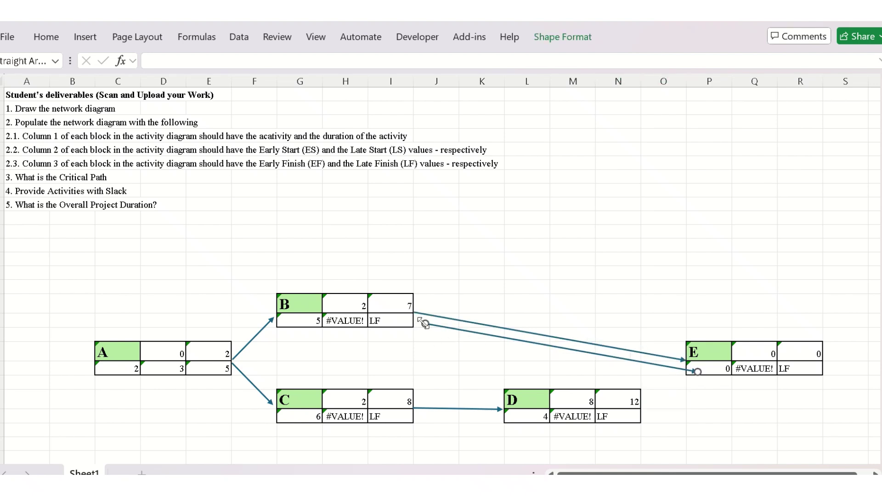
pyautogui.moveTo(425, 324); pyautogui.dragTo(643, 407)
pyautogui.moveTo(694, 372); pyautogui.dragTo(684, 366)
pyautogui.click(702, 415)
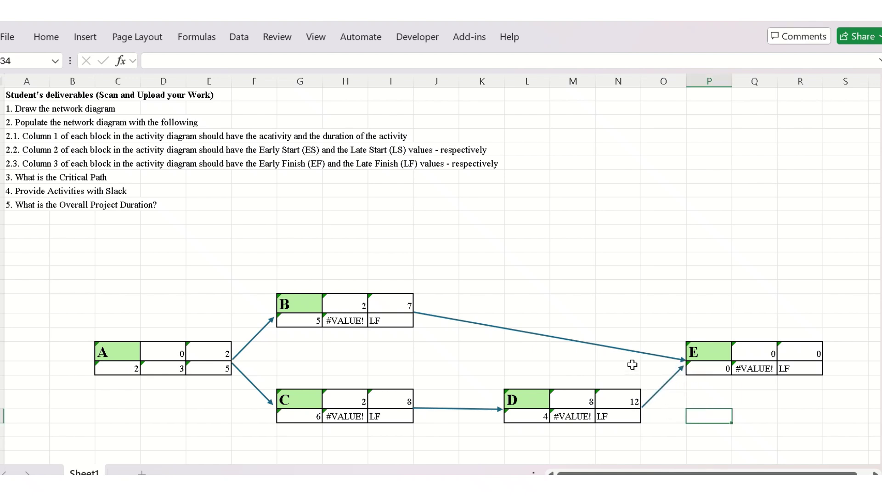
# Change activity E's duration in P31 to link to E's value in the duration table with the formula =N4
pyautogui.scroll(4, 643, 307)
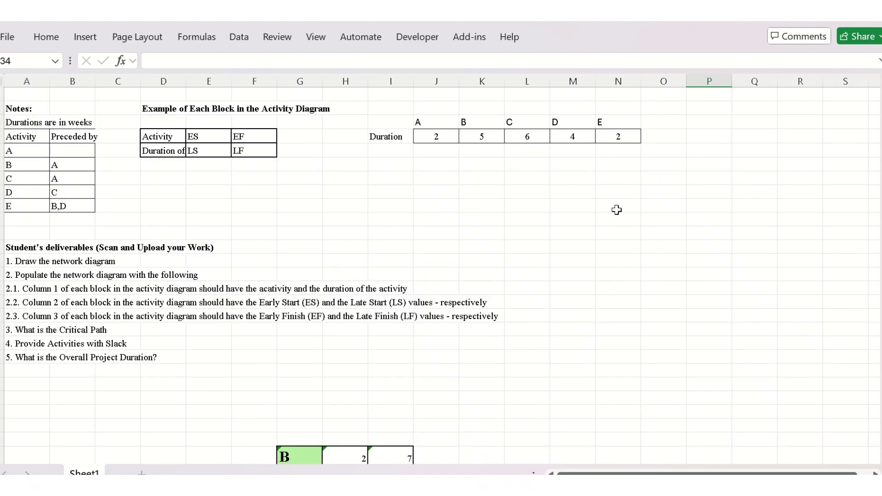
pyautogui.scroll(-6, 616, 210)
pyautogui.click(726, 274)
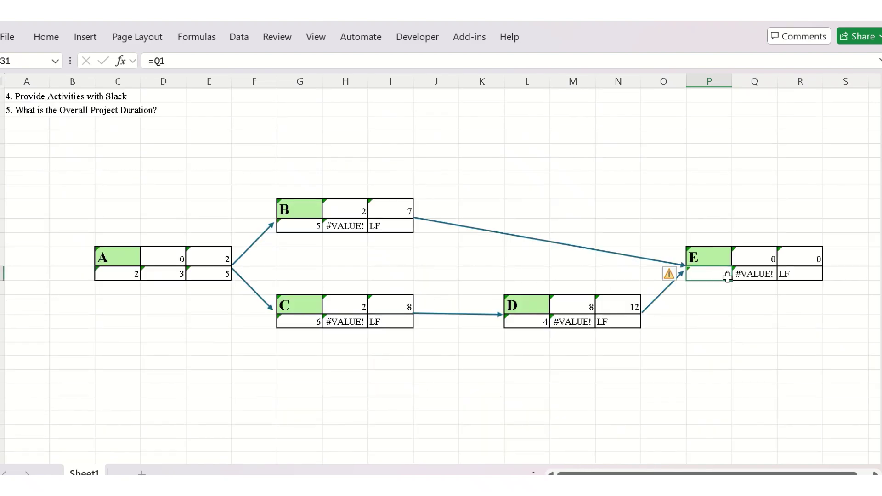
pyautogui.doubleClick(727, 277)
pyautogui.press('BackSpace')
pyautogui.press('BackSpace')
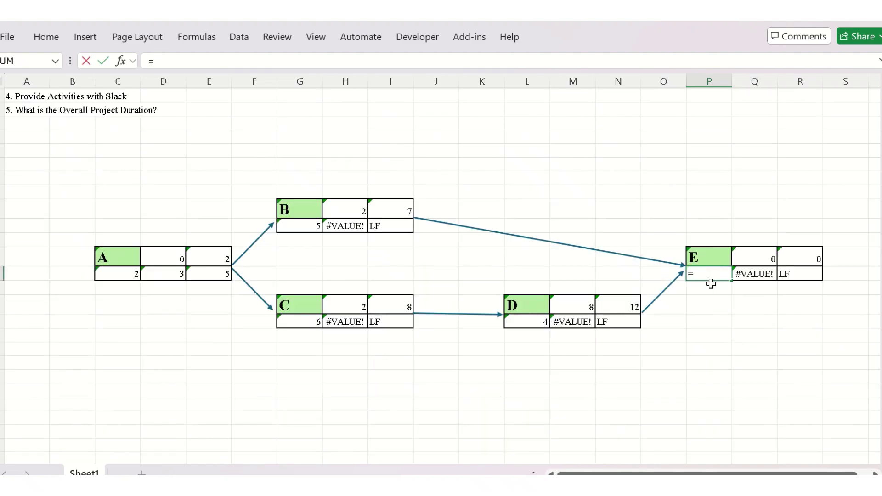
pyautogui.scroll(6, 710, 282)
pyautogui.click(614, 137)
pyautogui.scroll(-6, 625, 230)
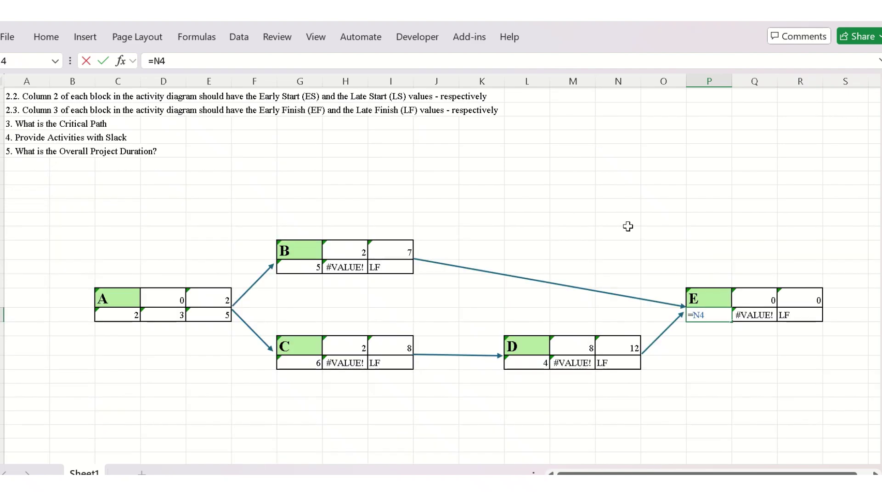
pyautogui.press('Return')
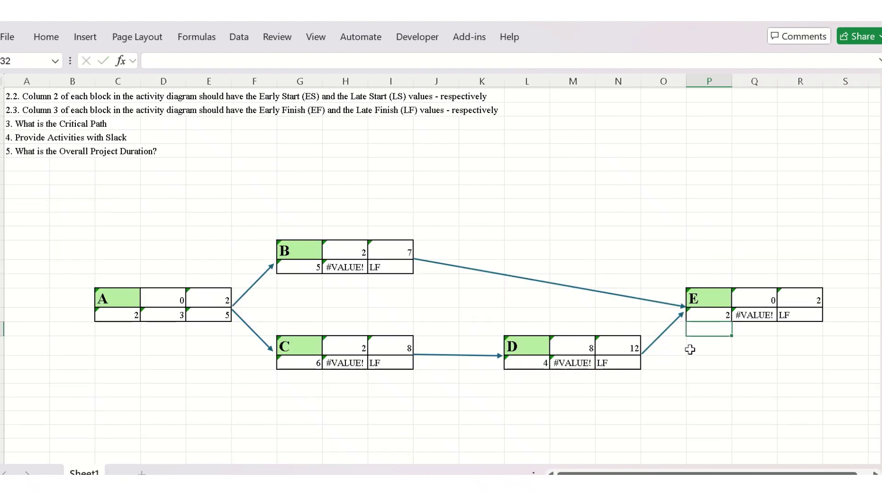
# Change activity E's early start in Q30 to link to activity D's early finish with the formula =N33
pyautogui.doubleClick(758, 303)
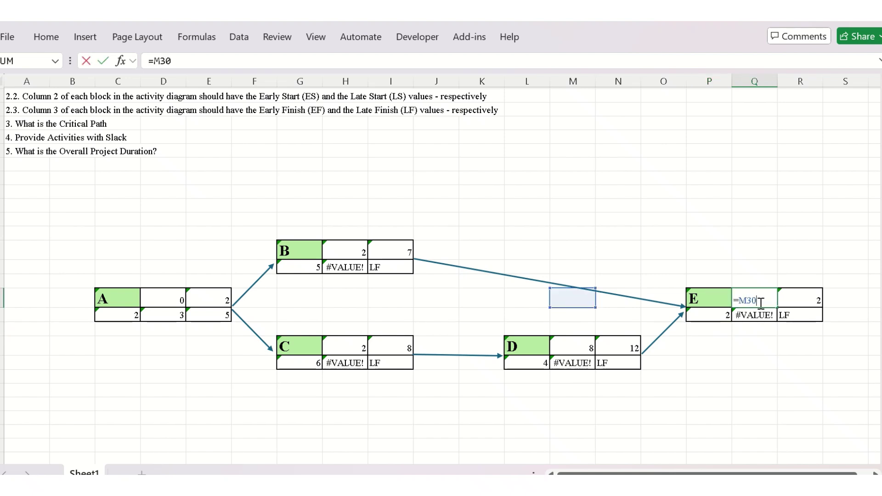
pyautogui.press('BackSpace')
pyautogui.press('BackSpace')
pyautogui.press('BackSpace')
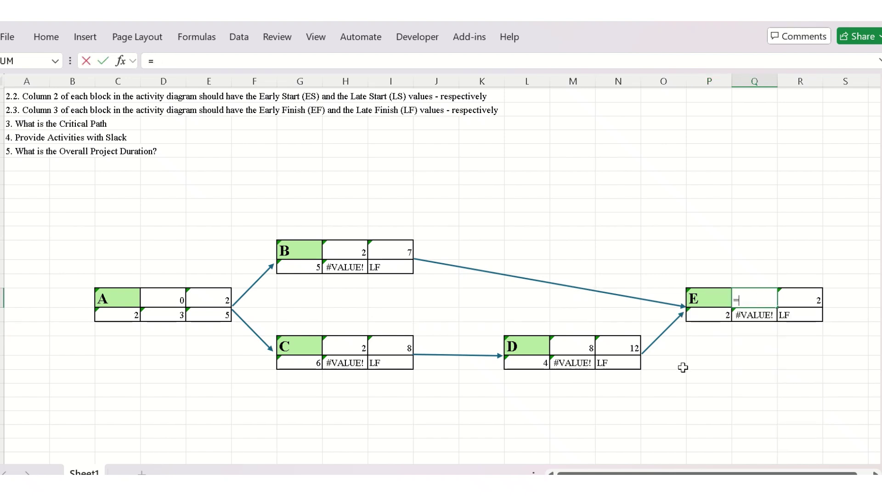
pyautogui.click(633, 347)
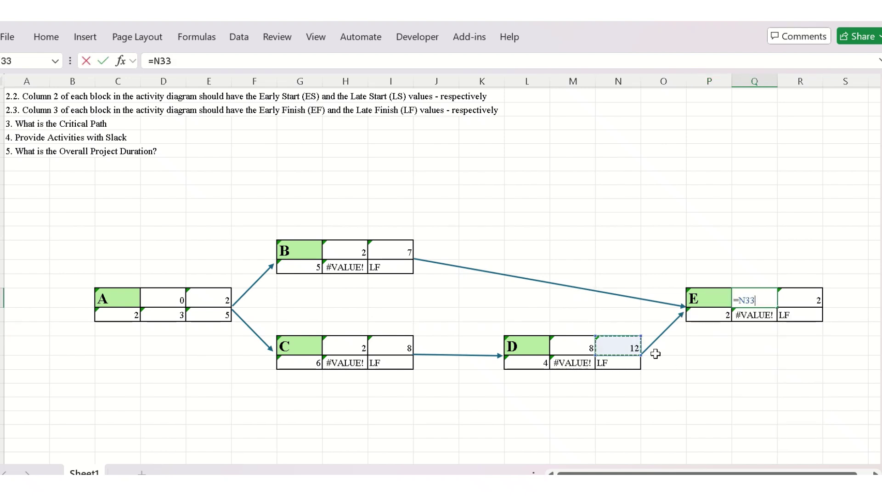
pyautogui.press('Return')
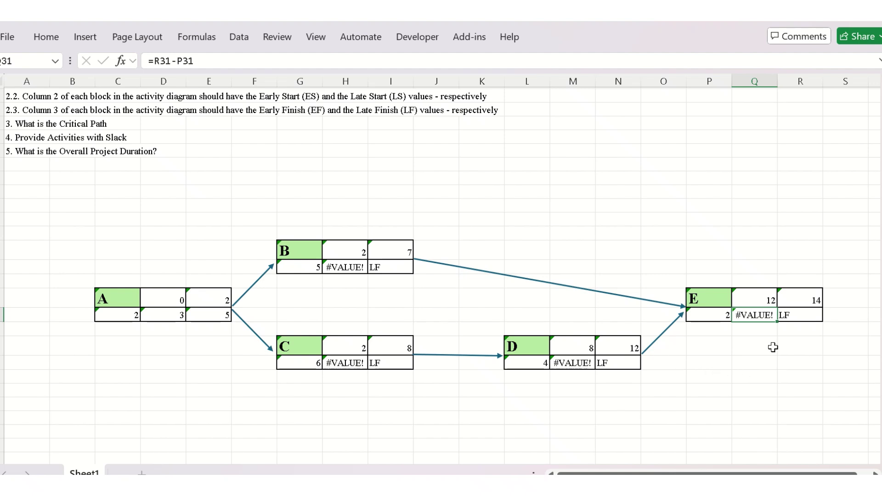
# Replace the LF placeholder in R31 with activity E's late finish of 14
pyautogui.doubleClick(807, 317)
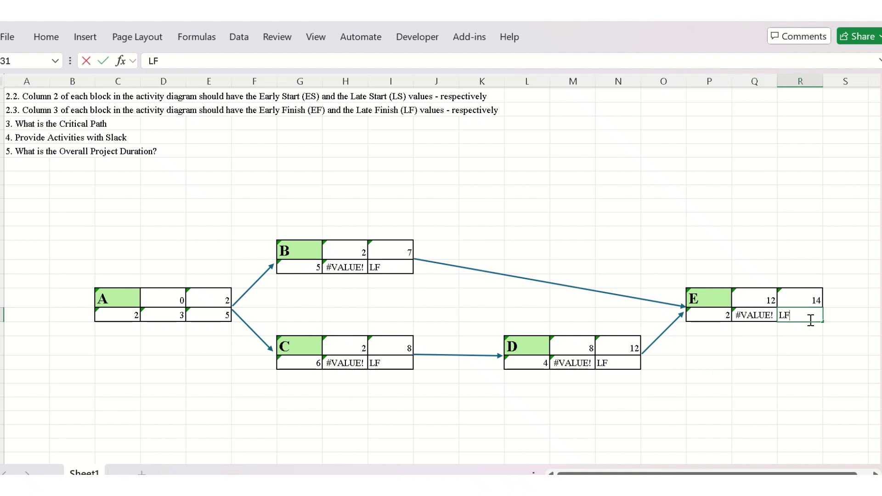
pyautogui.press('BackSpace')
pyautogui.press('BackSpace')
pyautogui.press('Return')
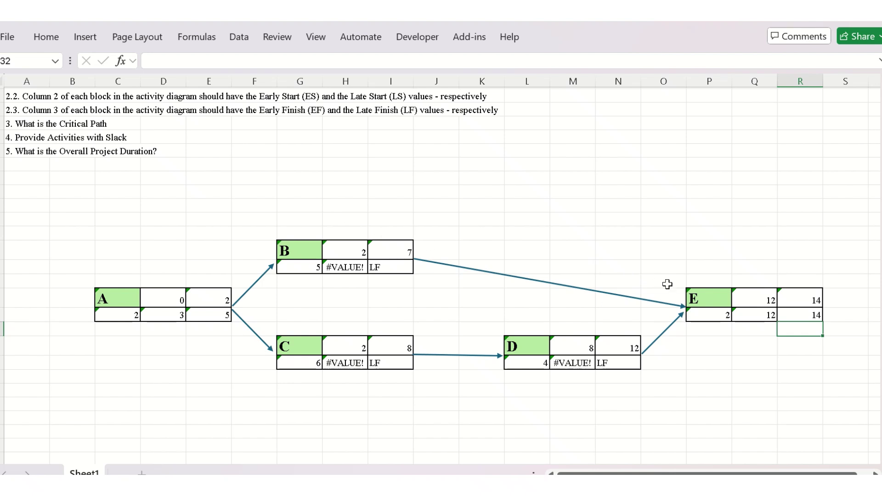
# Replace the LF placeholder in N34 with a link from activity D's late finish to activity E's late start, =Q31
pyautogui.click(619, 363)
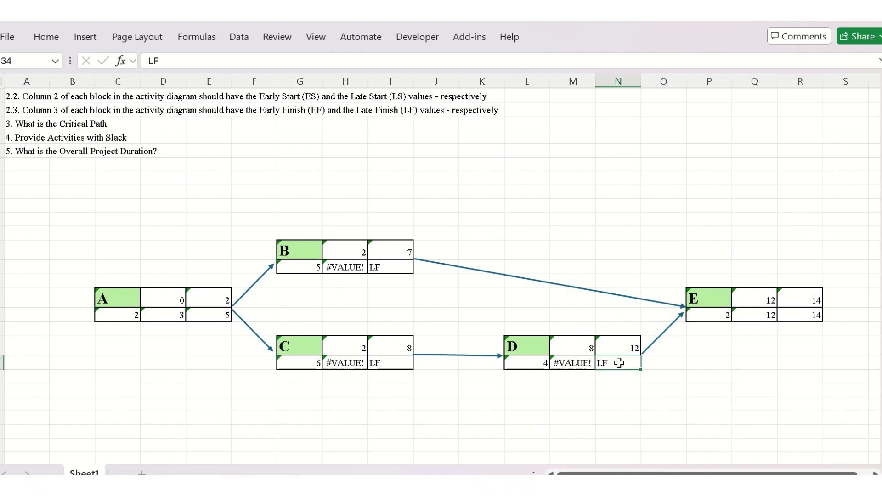
pyautogui.doubleClick(620, 364)
pyautogui.write('=')
pyautogui.click(749, 316)
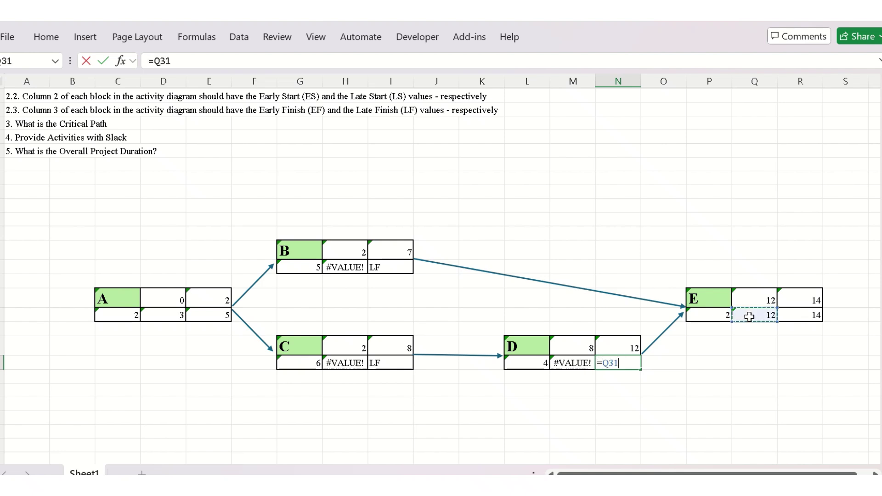
pyautogui.press('Return')
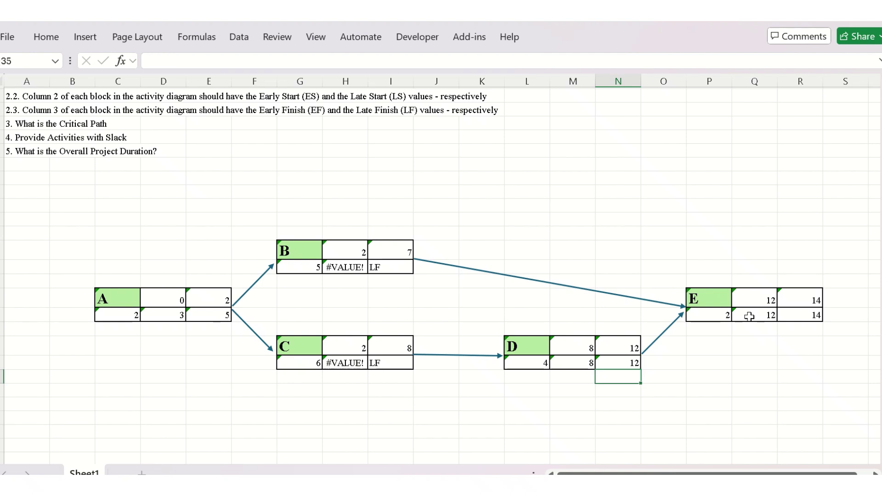
# Replace activity B's LF placeholder in I28 with a link to activity E's late start, =Q31
pyautogui.click(404, 271)
pyautogui.doubleClick(382, 268)
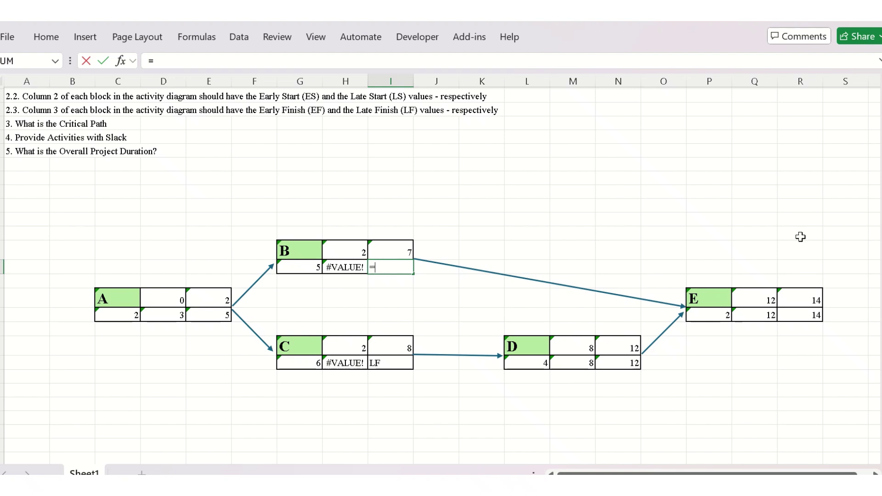
pyautogui.click(765, 314)
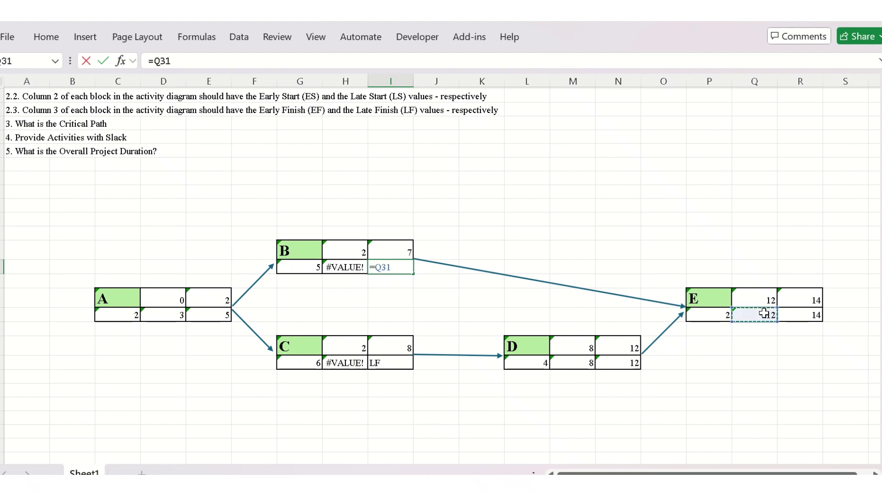
pyautogui.press('Return')
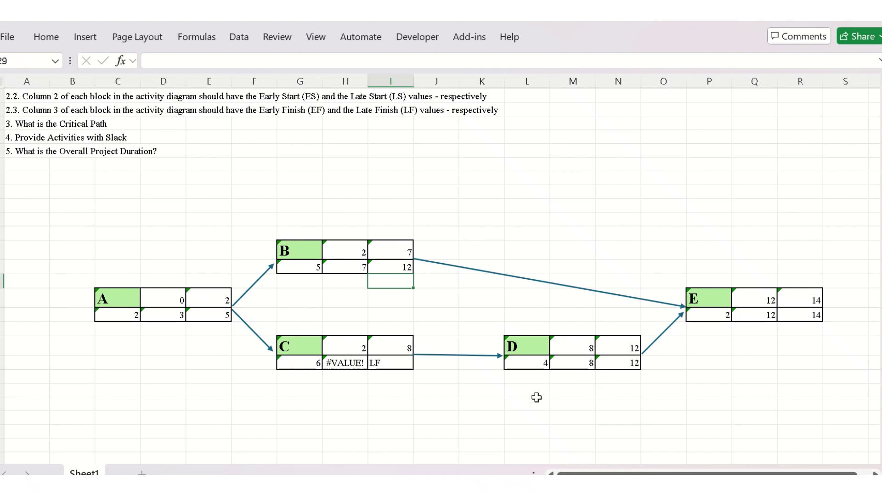
# Replace activity C's LF placeholder in I34 with a link to activity D's late start, =M34
pyautogui.doubleClick(398, 362)
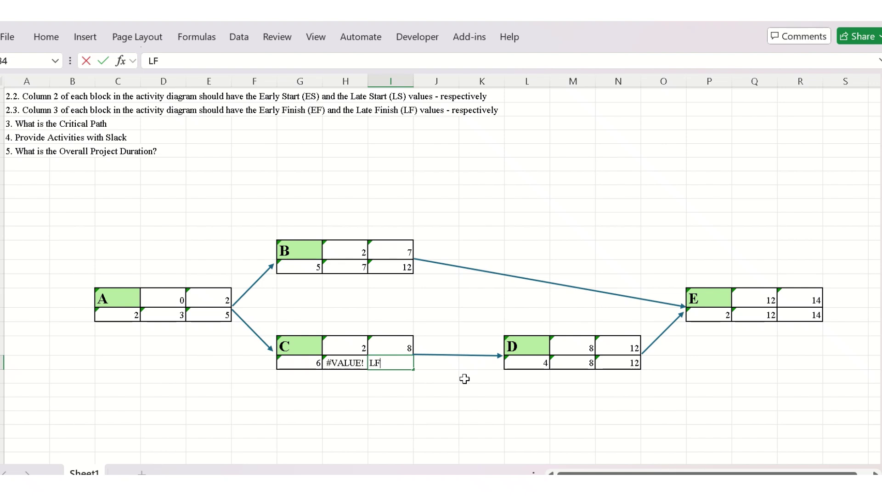
pyautogui.press('BackSpace')
pyautogui.press('BackSpace')
pyautogui.write('=')
pyautogui.click(582, 367)
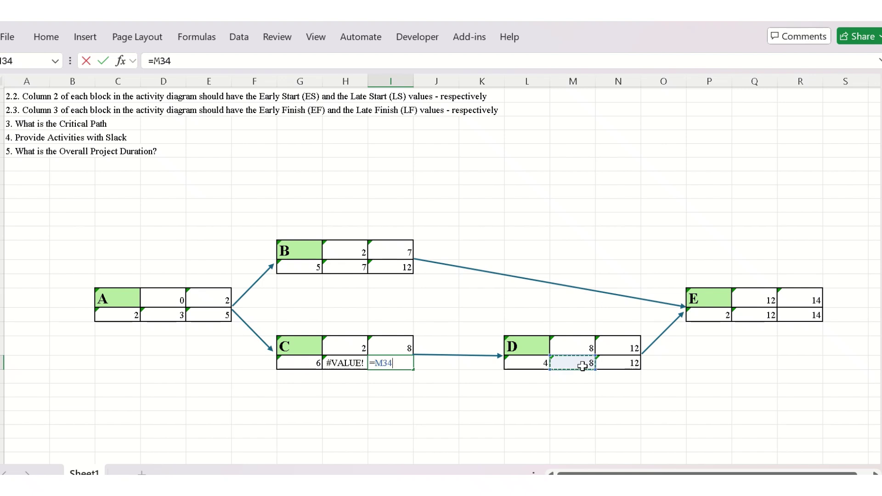
pyautogui.press('Return')
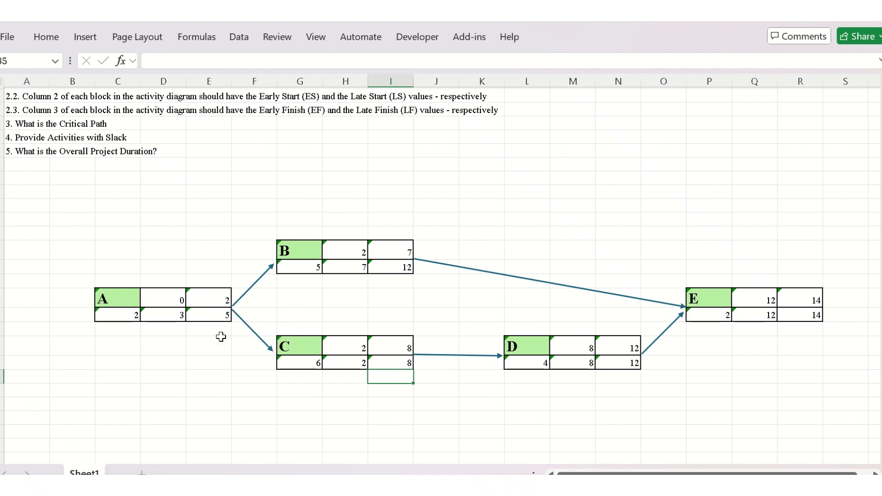
# Replace the G28 link in activity A's late finish cell E31 with an opened MIN function
pyautogui.doubleClick(222, 318)
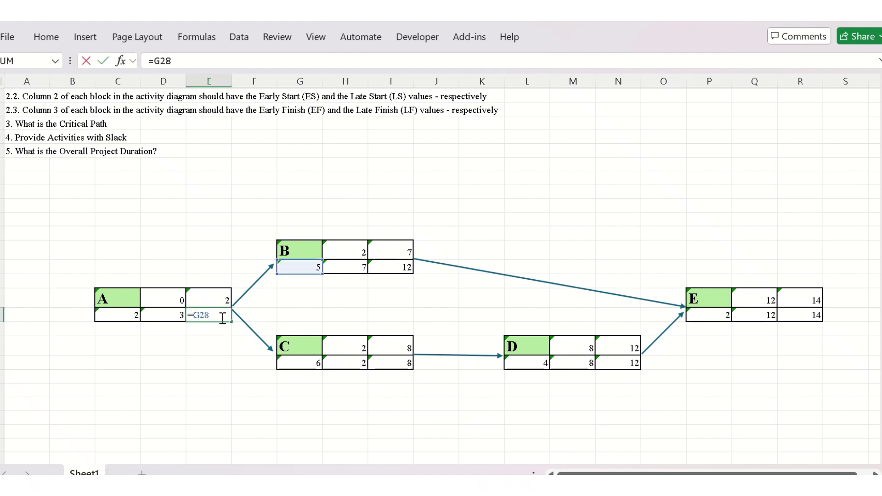
pyautogui.write('\\\\')
pyautogui.press('BackSpace')
pyautogui.press('BackSpace')
pyautogui.press('BackSpace')
pyautogui.press('BackSpace')
pyautogui.press('BackSpace')
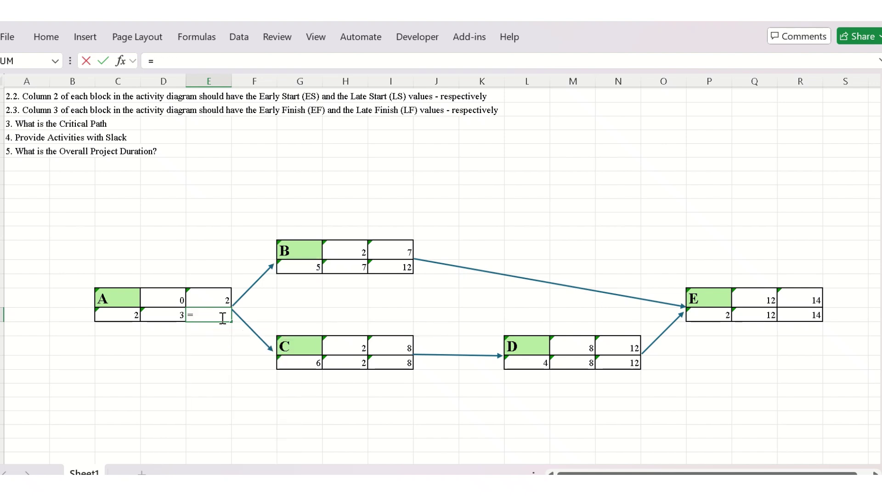
pyautogui.write('mi')
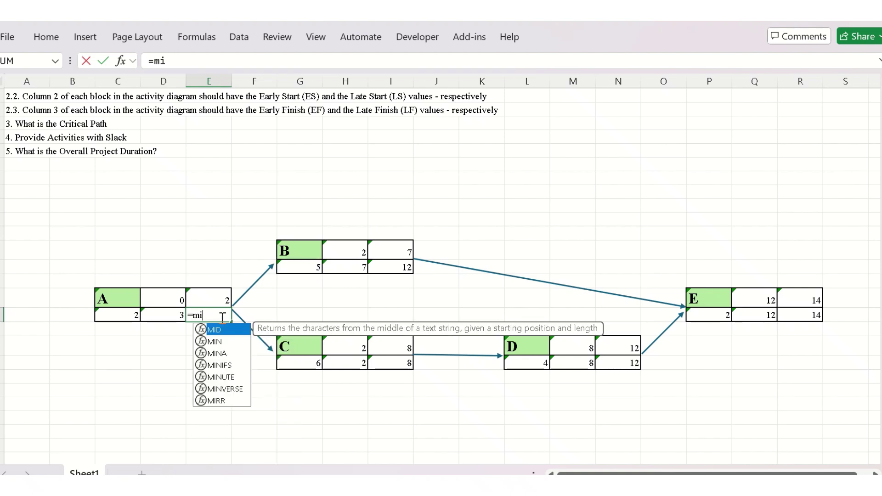
pyautogui.doubleClick(215, 341)
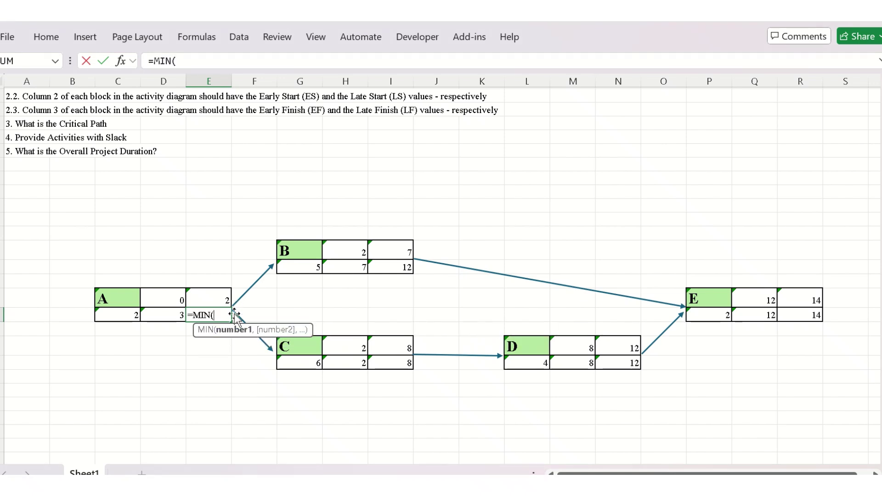
pyautogui.click(297, 270)
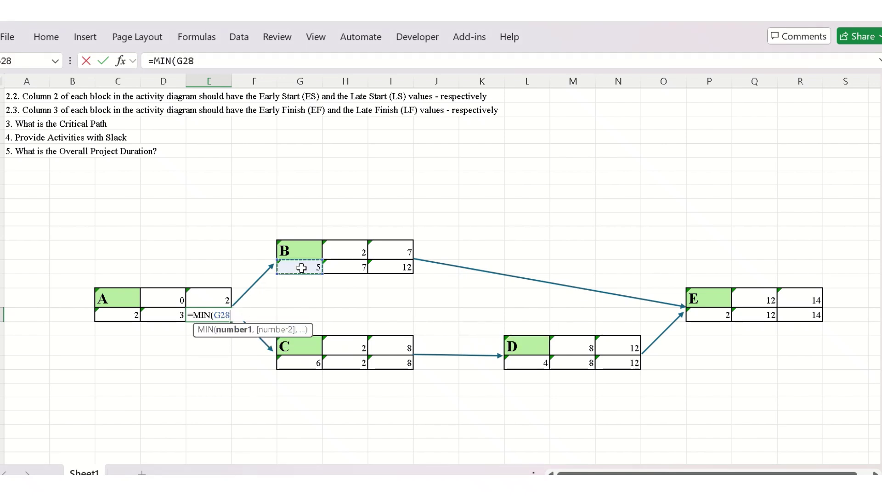
pyautogui.write(',')
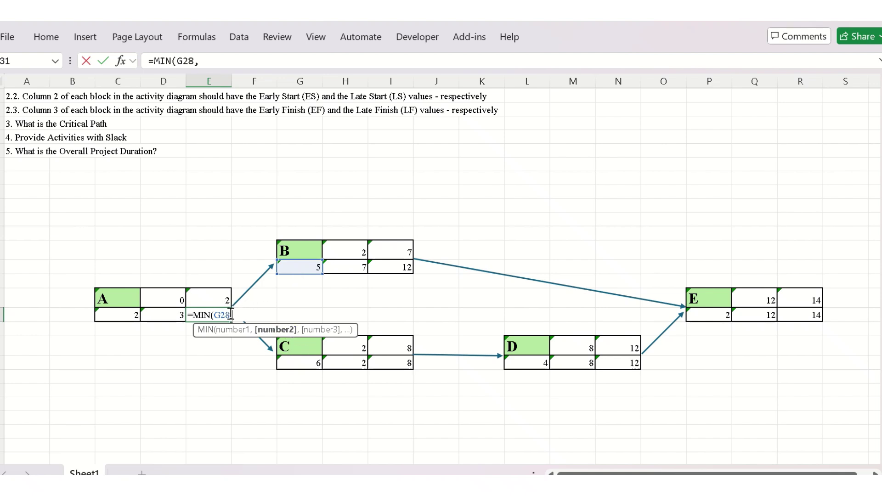
pyautogui.press('BackSpace')
pyautogui.press('BackSpace')
pyautogui.press('BackSpace')
pyautogui.press('BackSpace')
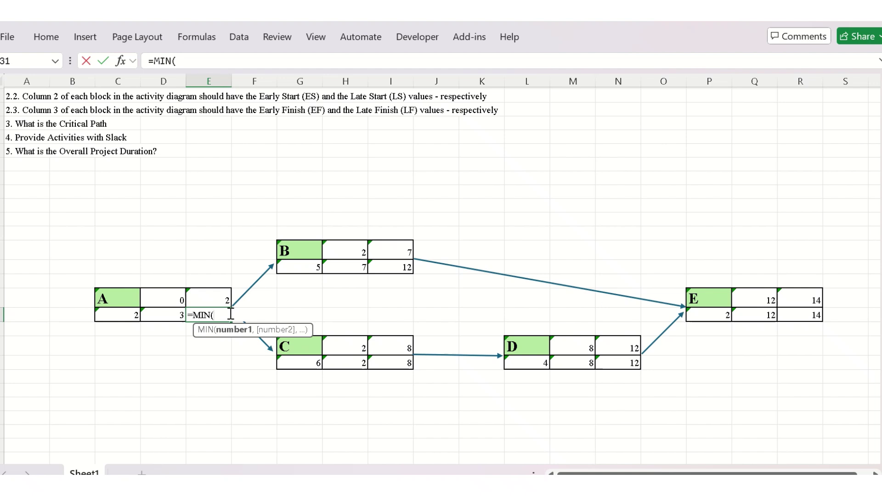
# Complete activity A's late finish formula with the late starts of activities B and C, =MIN(H28,H34)
pyautogui.click(353, 269)
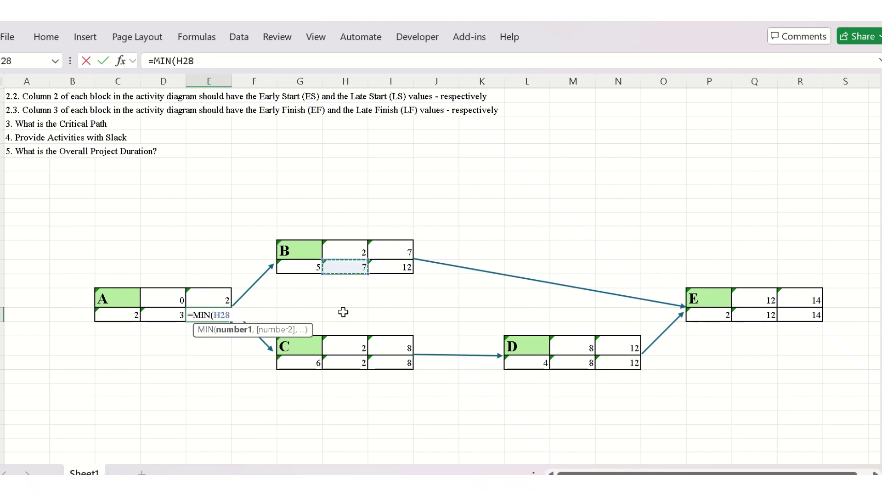
pyautogui.write(',')
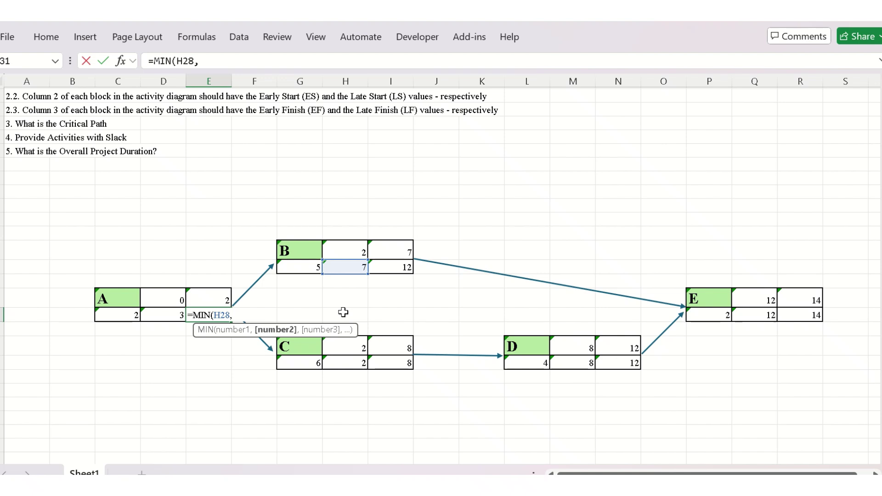
pyautogui.click(348, 363)
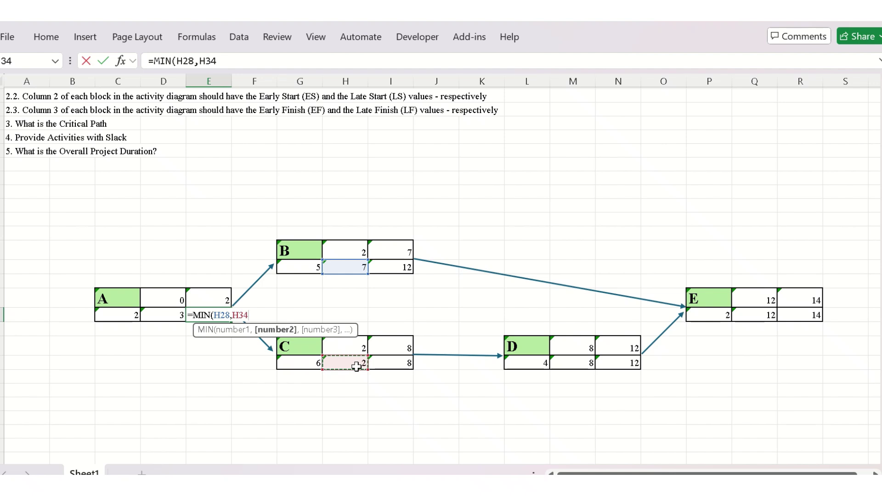
pyautogui.press('Return')
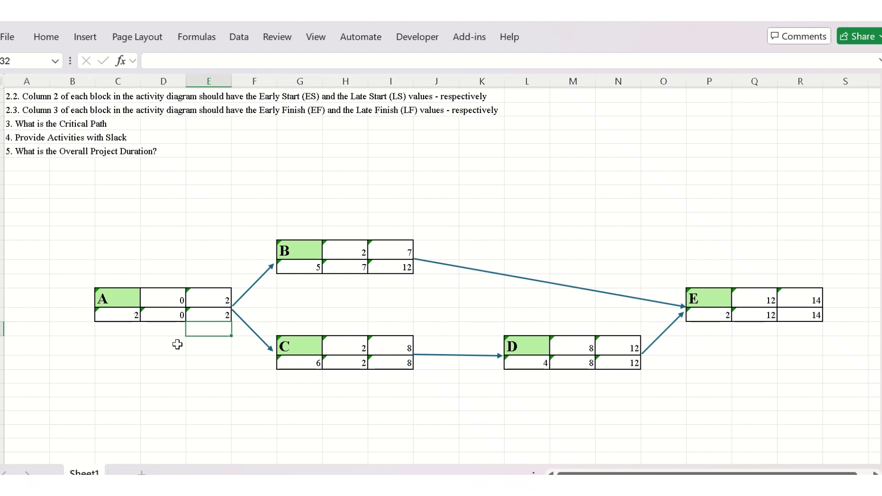
pyautogui.click(195, 413)
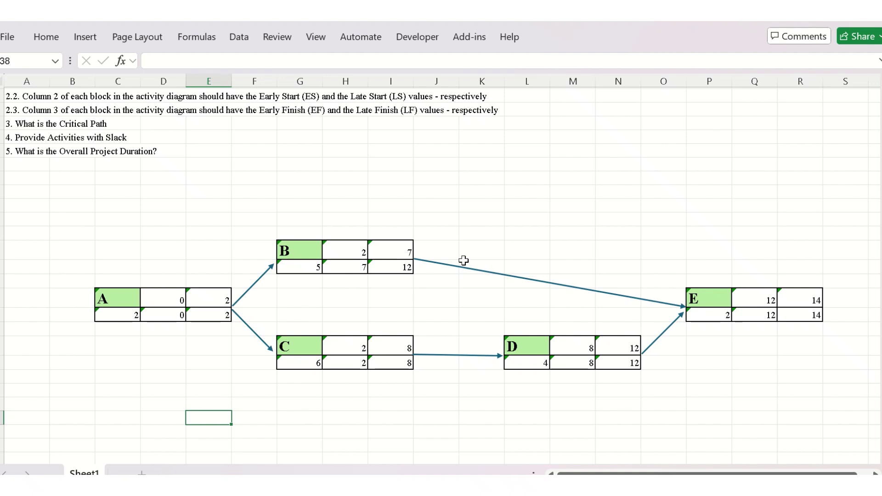
# Replace the N33 link in activity E's early start cell Q30 with an empty MAX function
pyautogui.doubleClick(755, 301)
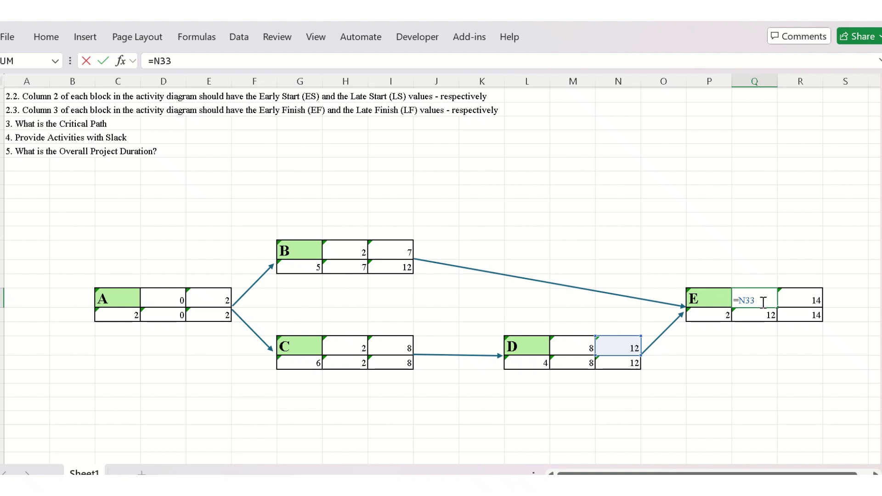
pyautogui.press('BackSpace')
pyautogui.press('BackSpace')
pyautogui.press('BackSpace')
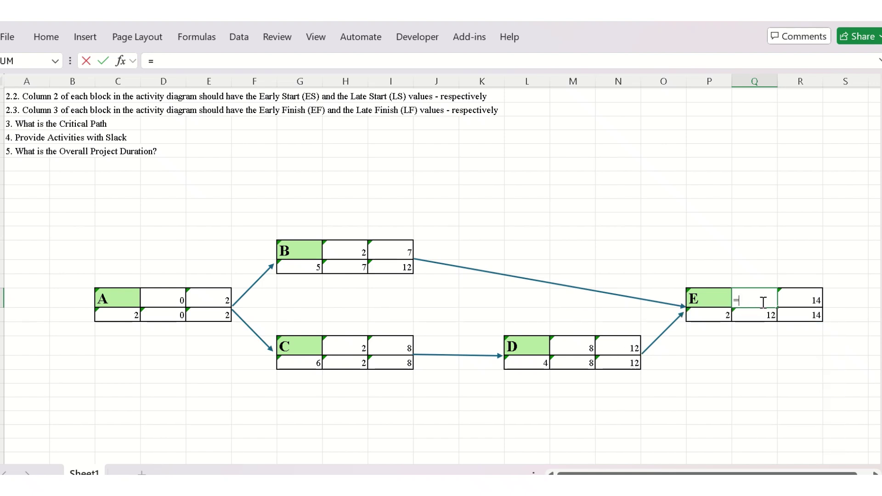
pyautogui.write('maz')
pyautogui.press('BackSpace')
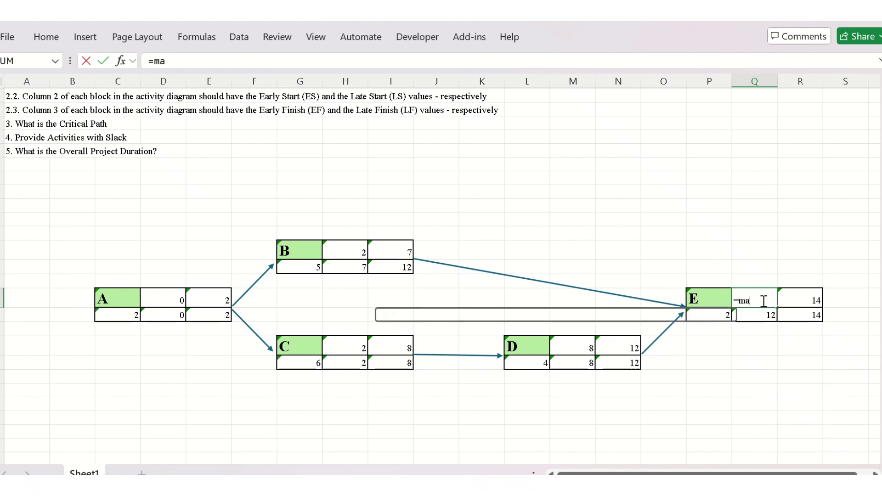
pyautogui.write('x')
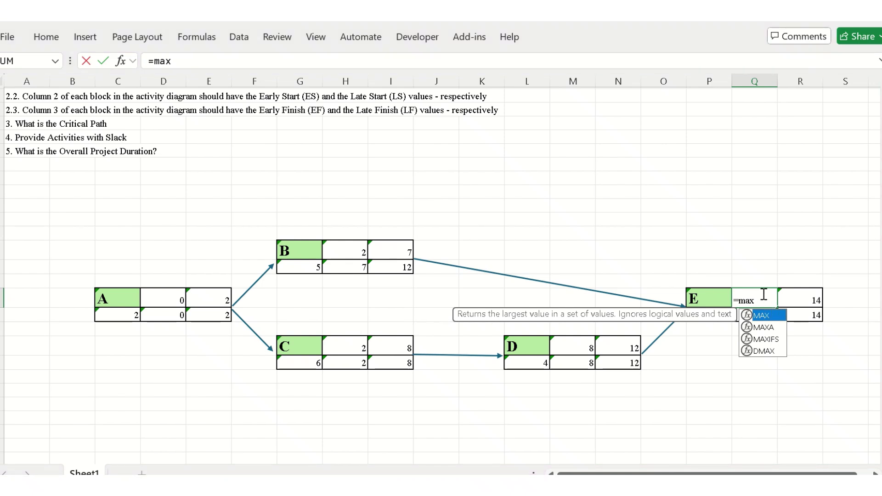
pyautogui.click(763, 297)
pyautogui.write('(')
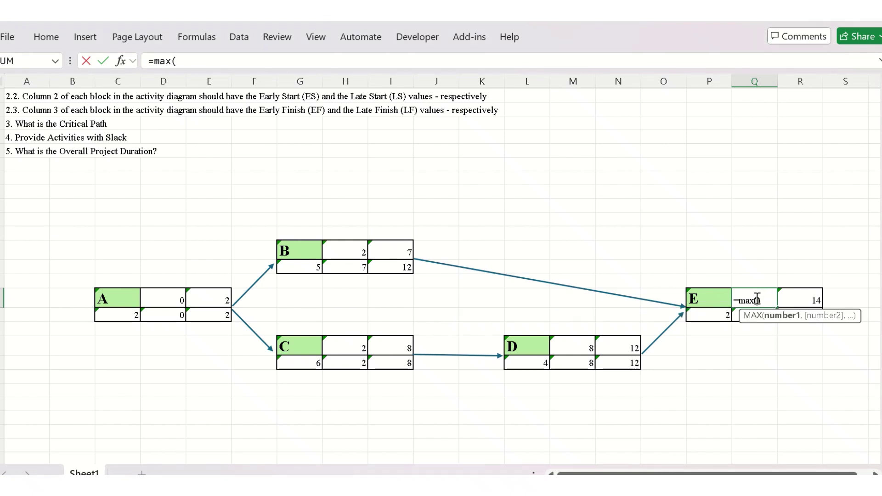
pyautogui.write(')')
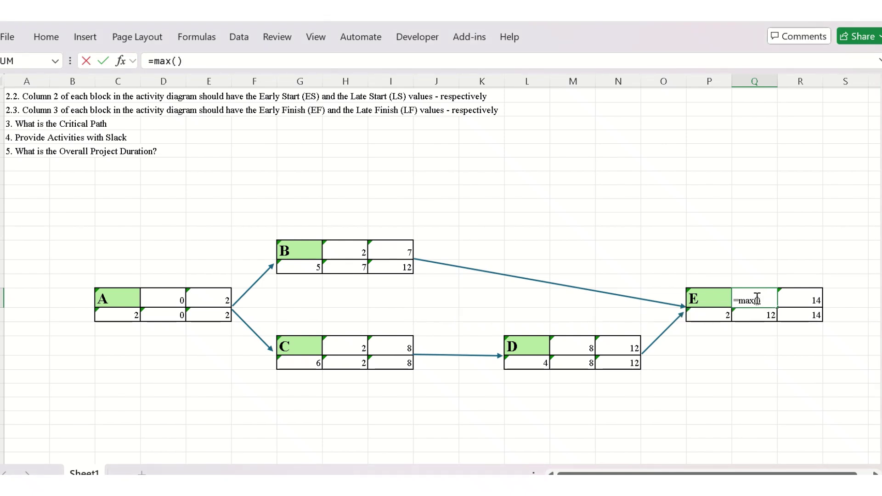
pyautogui.click(398, 249)
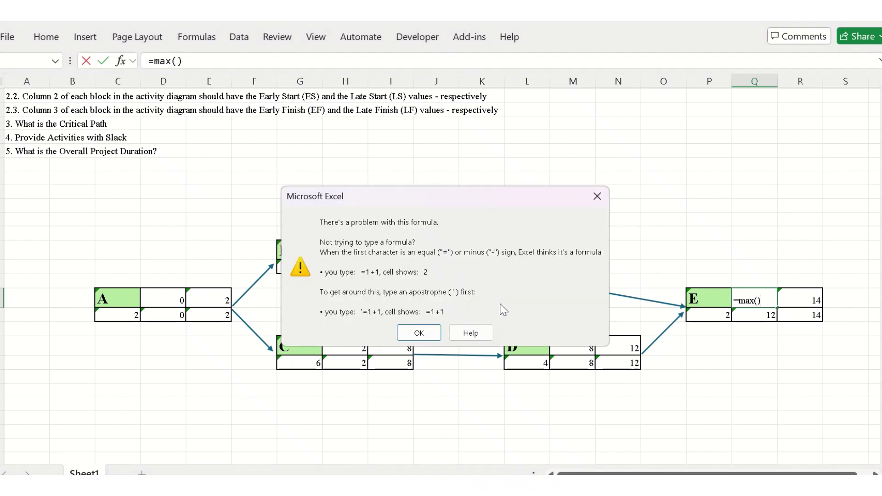
pyautogui.click(602, 204)
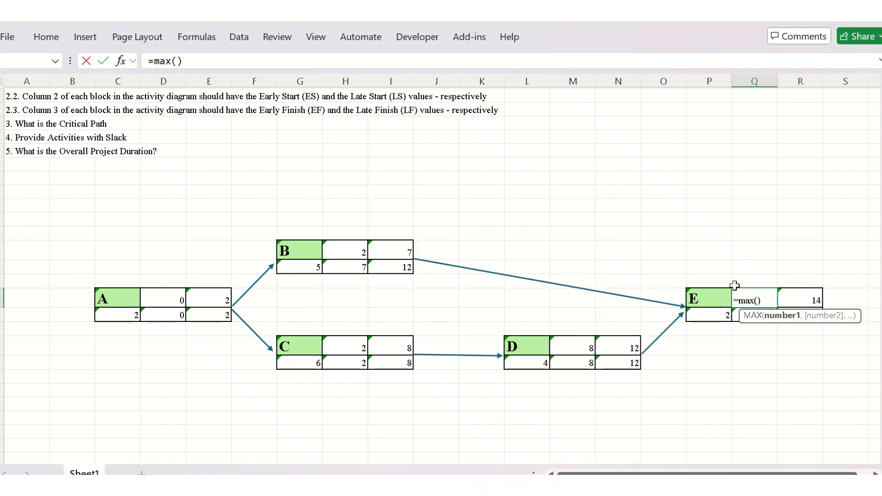
# Fill activity E's early start formula with the early finishes of activities B and D, =MAX(I27,N33)
pyautogui.click(398, 250)
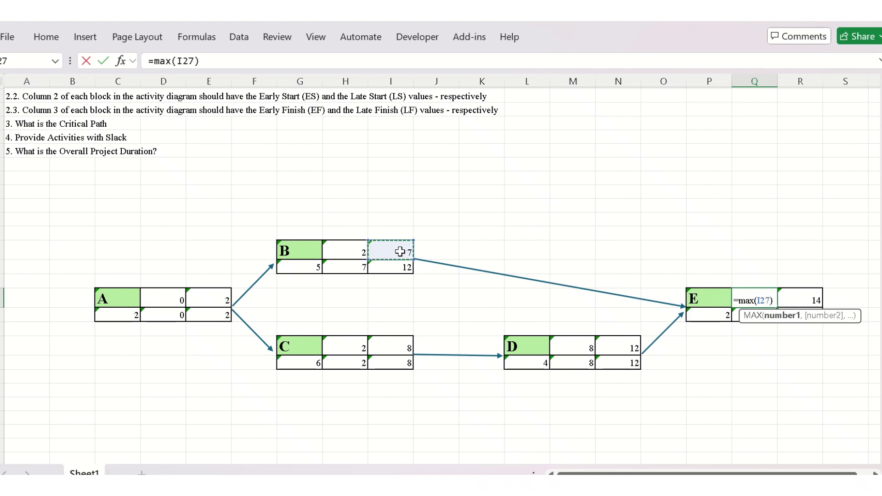
pyautogui.write(',')
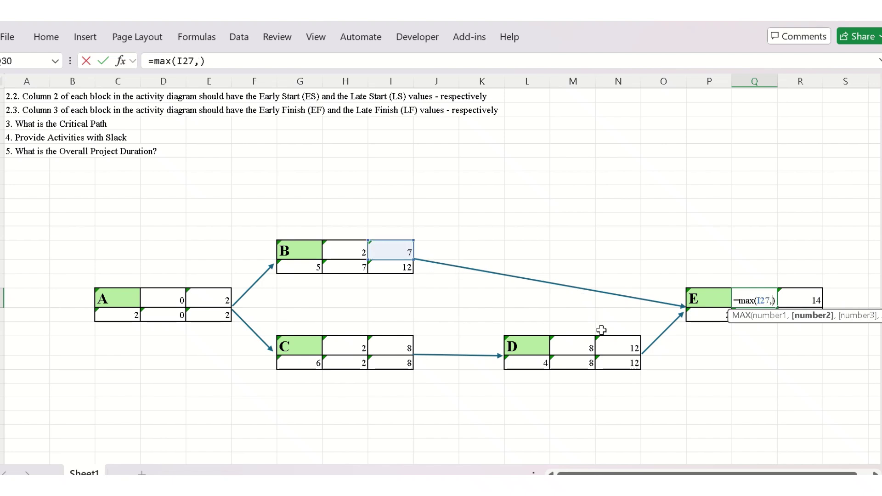
pyautogui.click(635, 349)
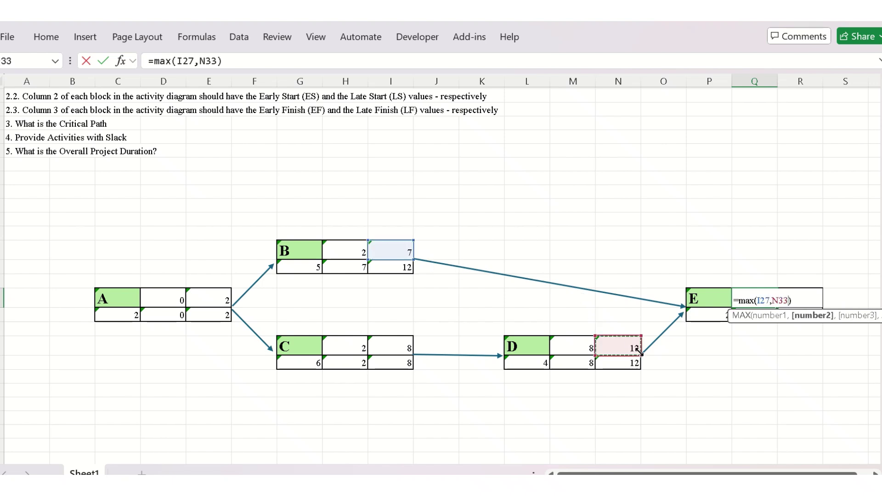
pyautogui.press('Return')
pyautogui.click(775, 393)
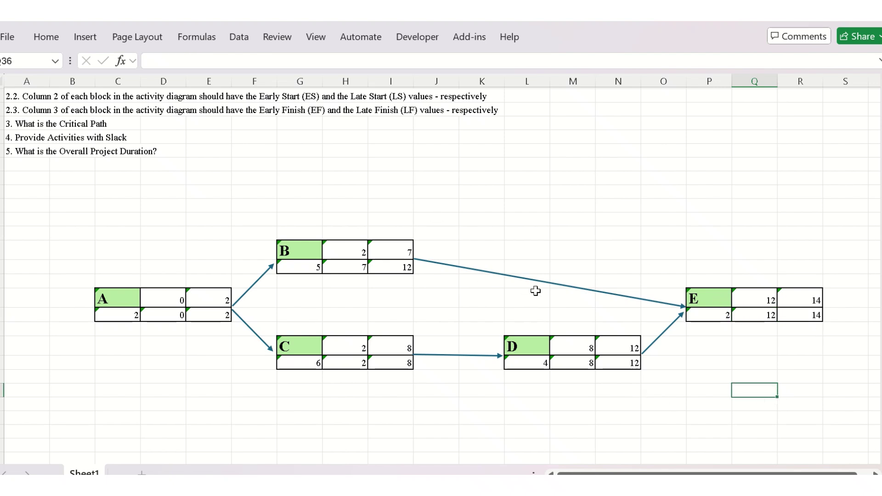
# Set activity A's duration in J4 to 9 and check how the network diagram's values respond
pyautogui.scroll(1, 197, 178)
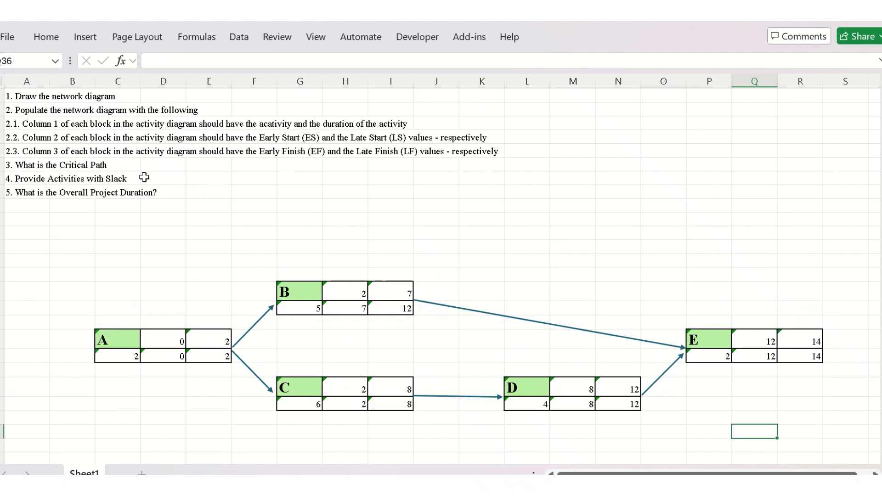
pyautogui.scroll(-1, 138, 207)
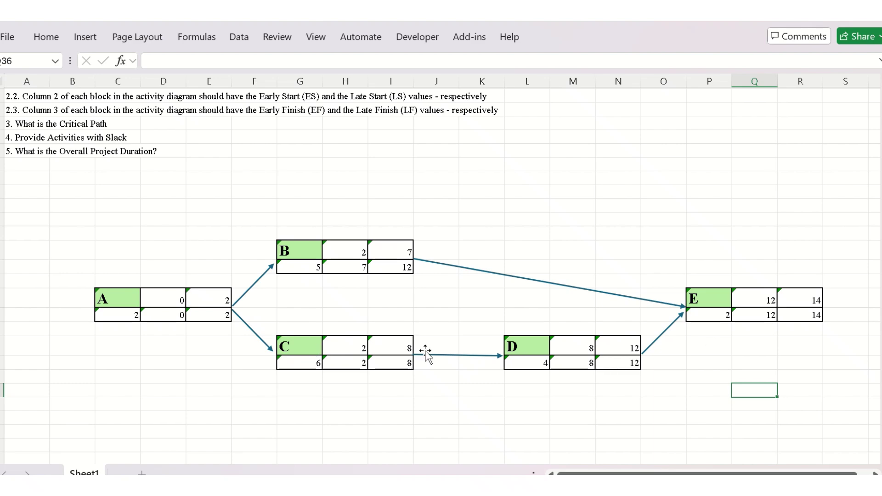
pyautogui.scroll(5, 425, 355)
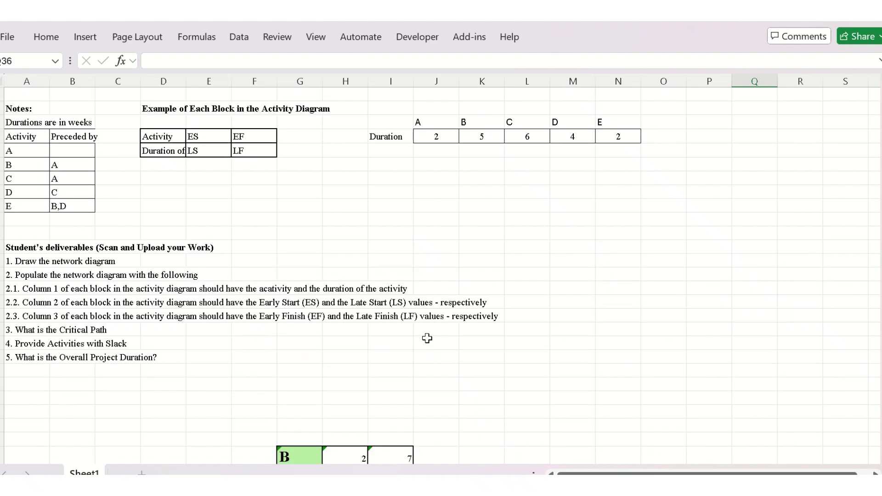
pyautogui.click(439, 139)
pyautogui.doubleClick(447, 137)
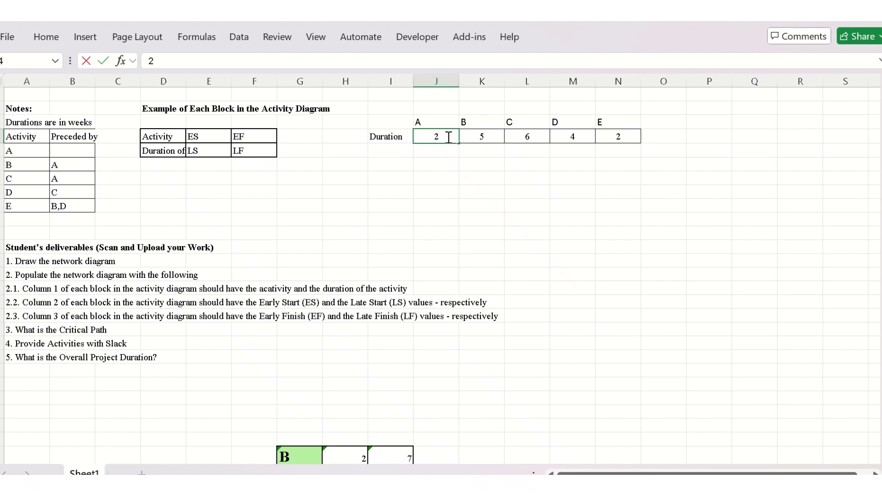
pyautogui.press('BackSpace')
pyautogui.write('9')
pyautogui.press('Return')
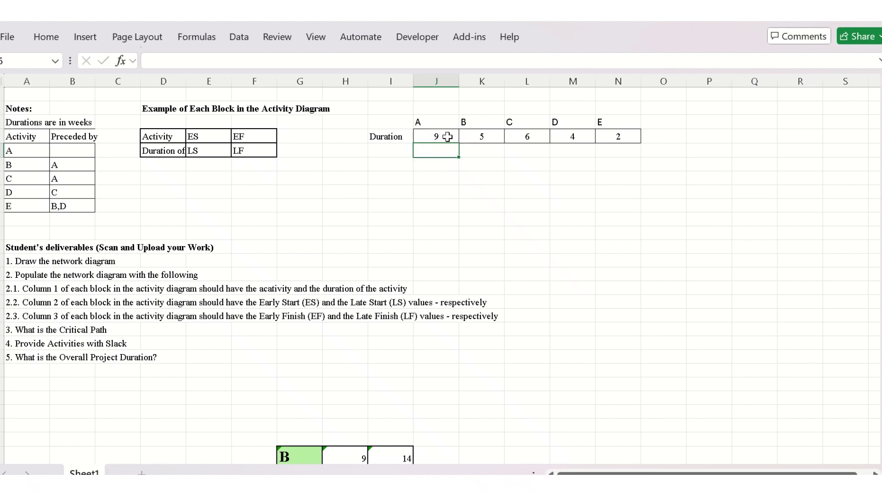
pyautogui.scroll(-5, 448, 136)
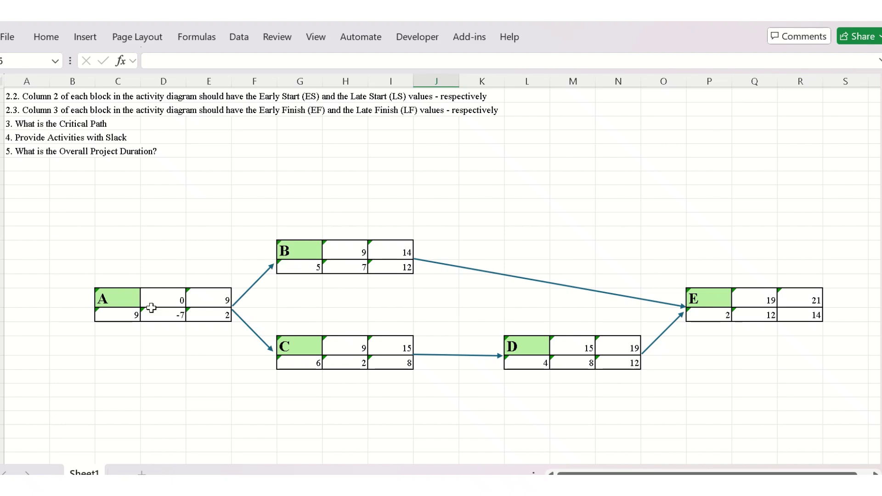
pyautogui.scroll(5, 425, 239)
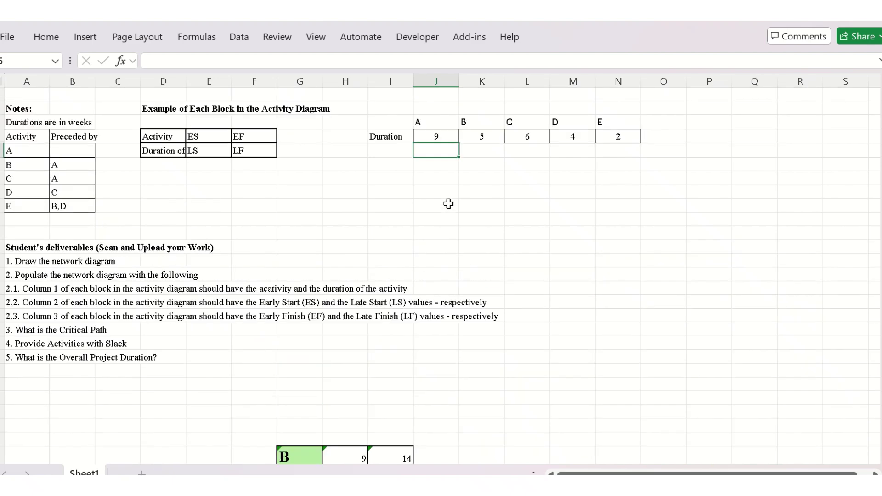
# Set activity A's duration in J4 back to 2
pyautogui.doubleClick(447, 136)
pyautogui.press('BackSpace')
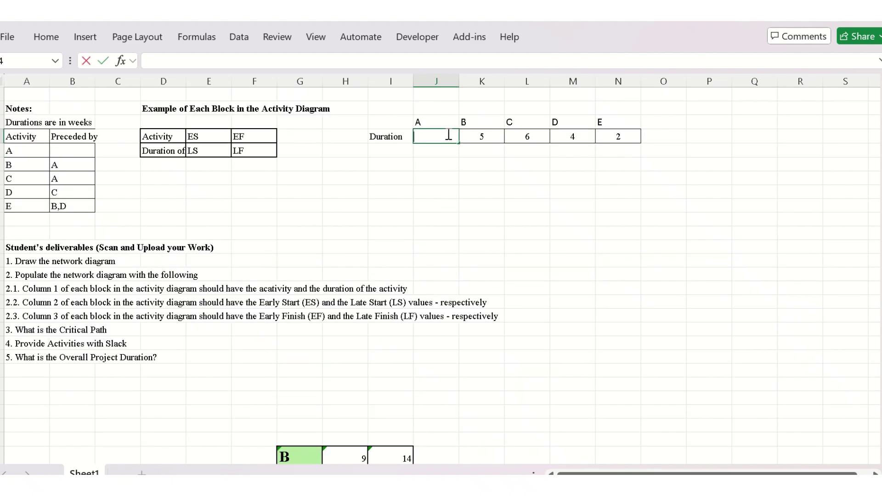
pyautogui.click(501, 275)
# Highlight activity E's early finish cell R30 with a dark red fill as the overall project duration
pyautogui.scroll(-4, 503, 272)
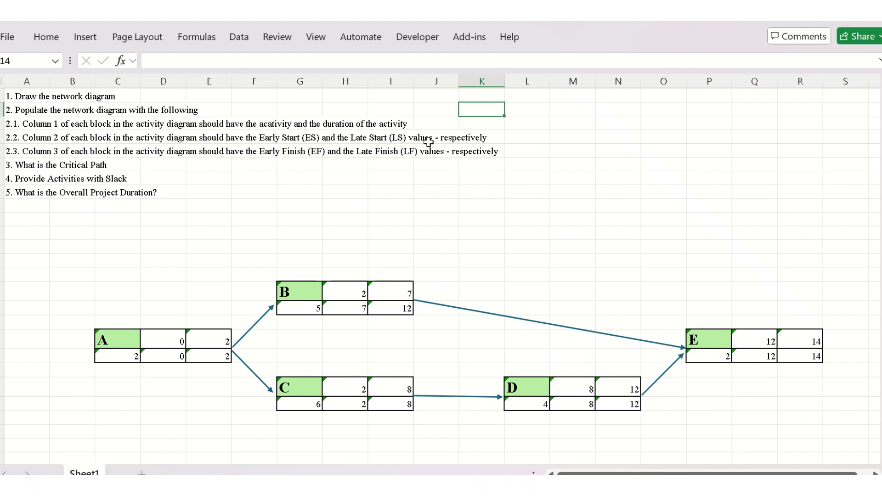
pyautogui.scroll(1, 428, 142)
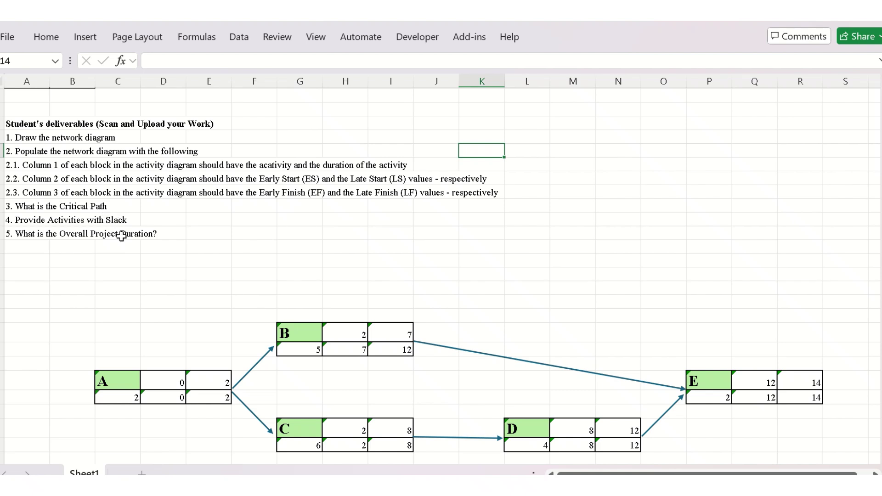
pyautogui.click(787, 379)
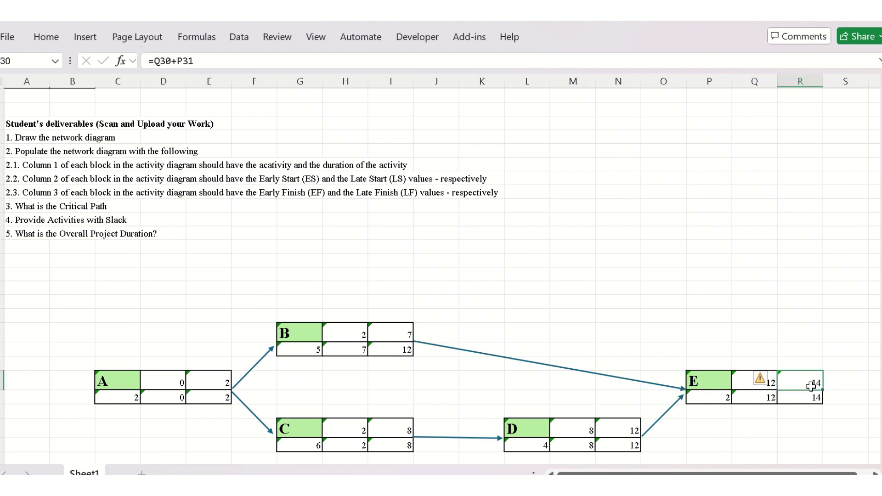
pyautogui.click(45, 35)
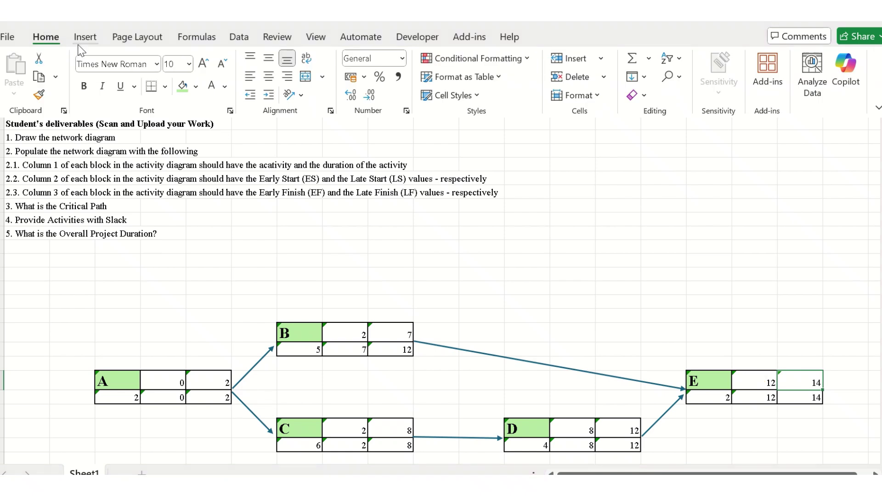
pyautogui.click(196, 86)
pyautogui.click(185, 270)
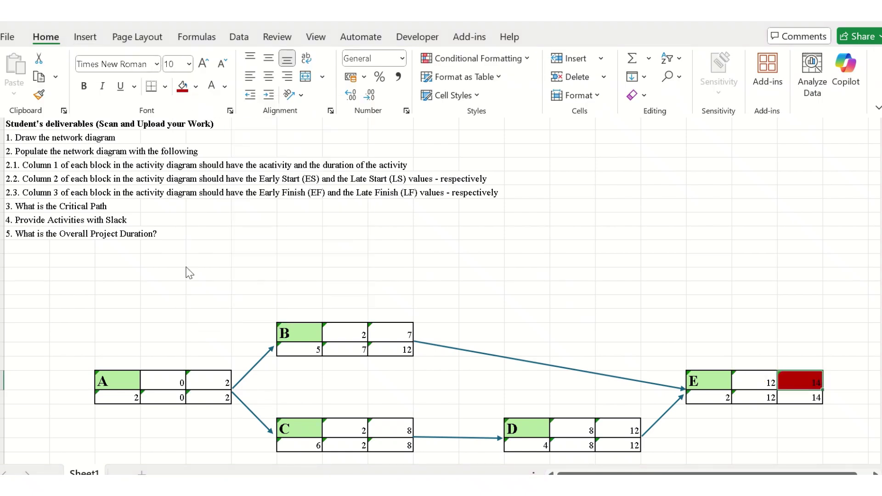